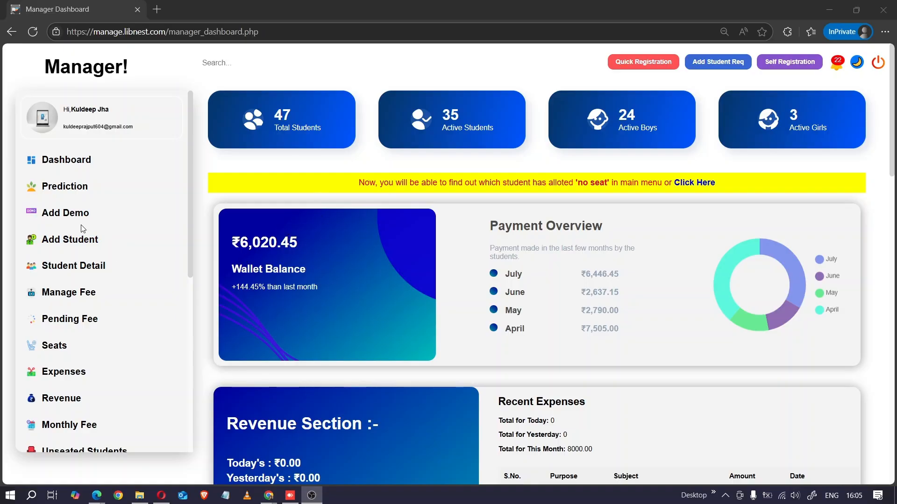
Step: Open the slot fee setup in the manager settings and delete the "Full Timee" slot
{"action": "scroll", "coordinate": [85, 236], "scroll_direction": "down", "scroll_amount": 10}
{"action": "scroll", "coordinate": [60, 345], "scroll_direction": "down", "scroll_amount": 1}
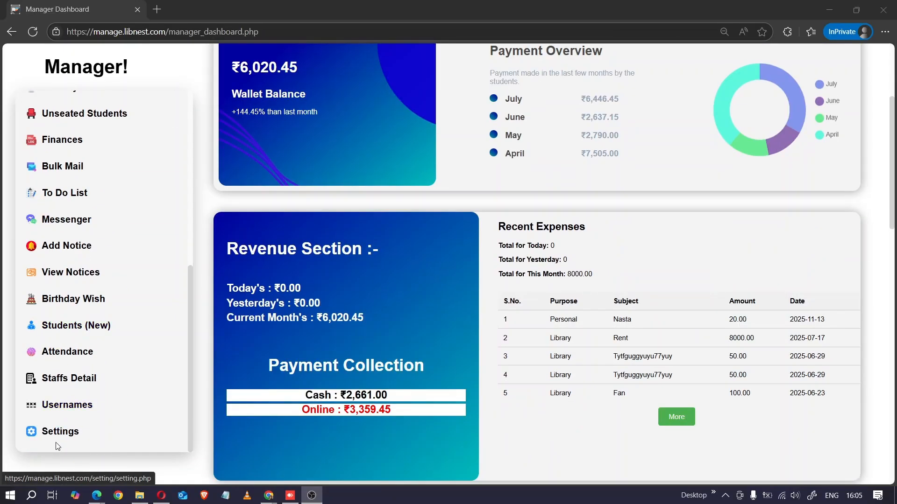
{"action": "left_click", "coordinate": [55, 435]}
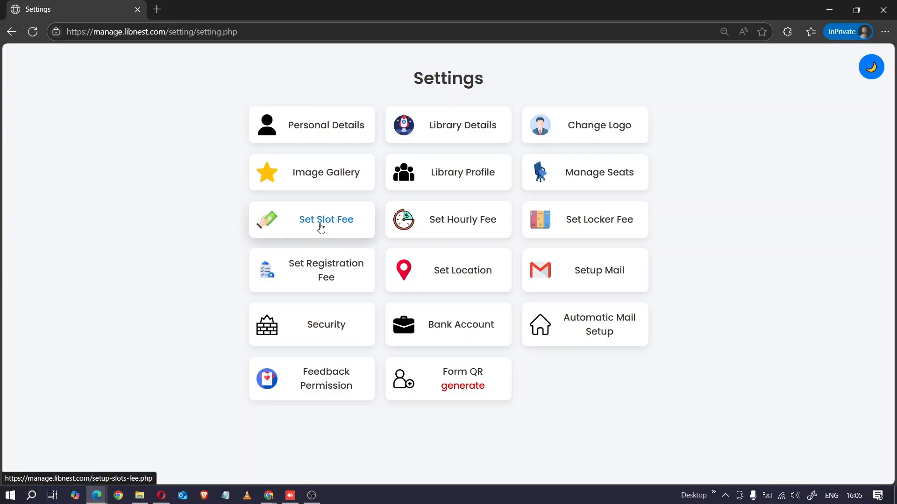
{"action": "left_click", "coordinate": [321, 228]}
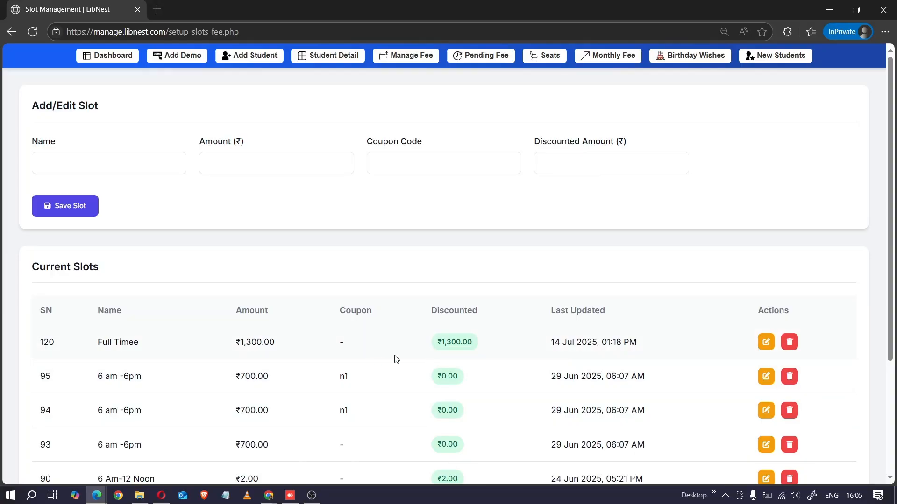
{"action": "left_click", "coordinate": [788, 343]}
{"action": "left_click", "coordinate": [493, 97]}
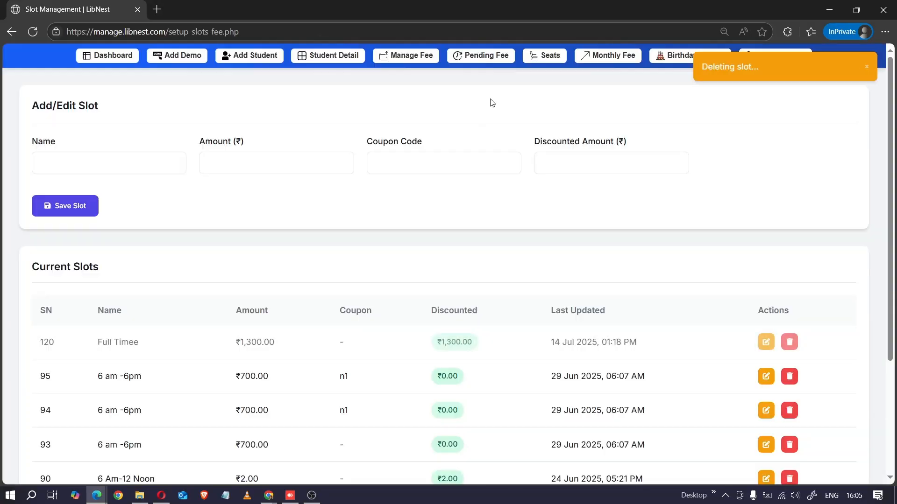
Step: Fill in a new slot named "Ultimate" with an amount of 1200 and the coupon code NEW
{"action": "left_click", "coordinate": [47, 169]}
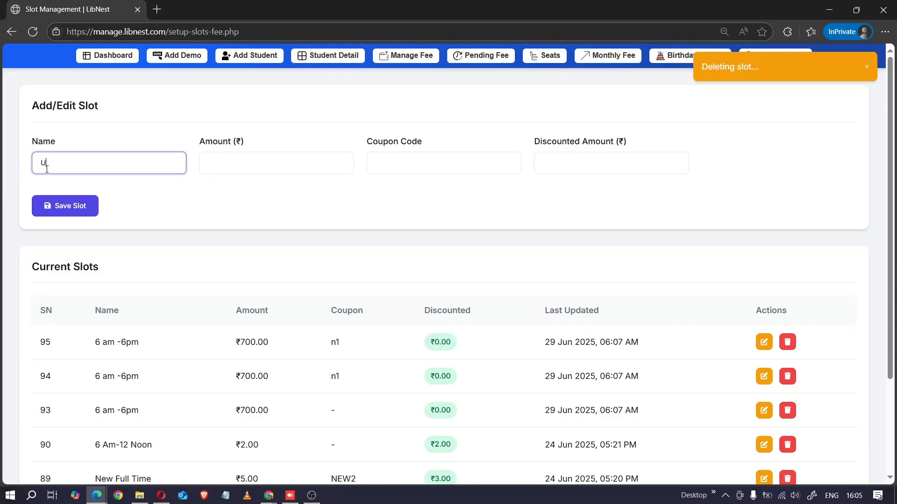
{"action": "type", "text": "Ultimate"}
{"action": "key", "text": "Return"}
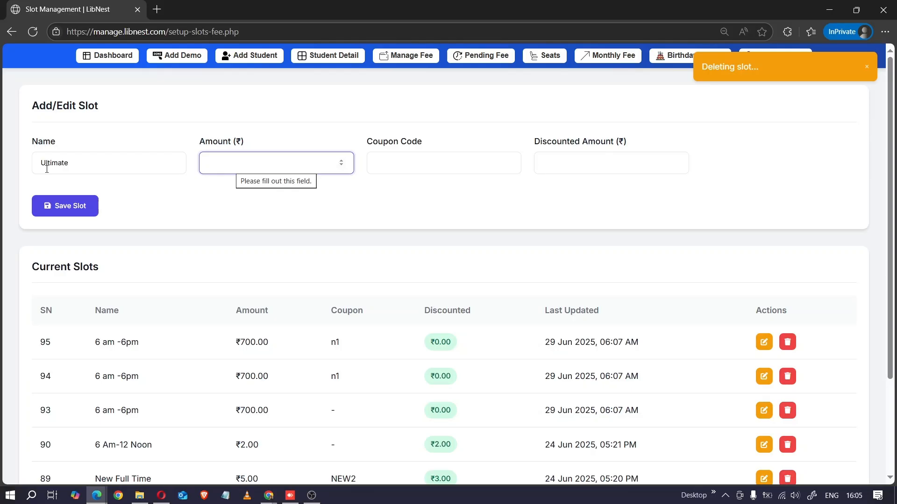
{"action": "type", "text": "6"}
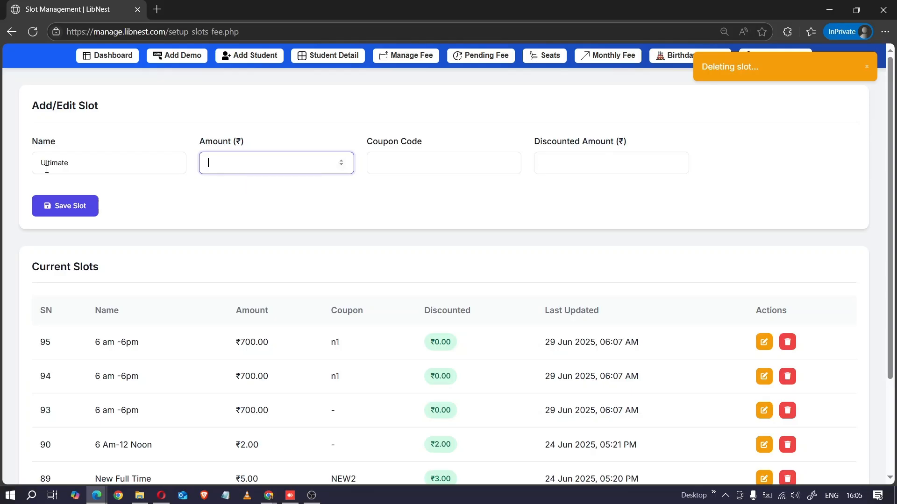
{"action": "type", "text": "1200"}
{"action": "key", "text": "Tab"}
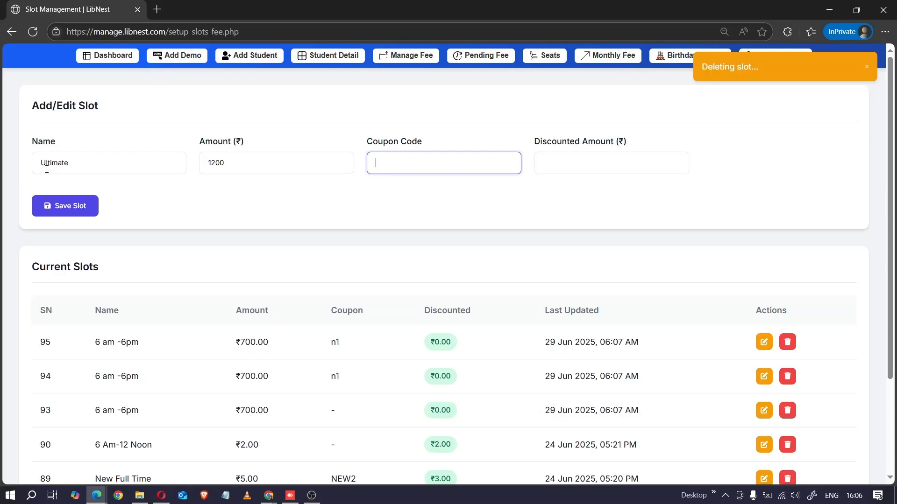
{"action": "type", "text": "NEW"}
{"action": "key", "text": "Tab"}
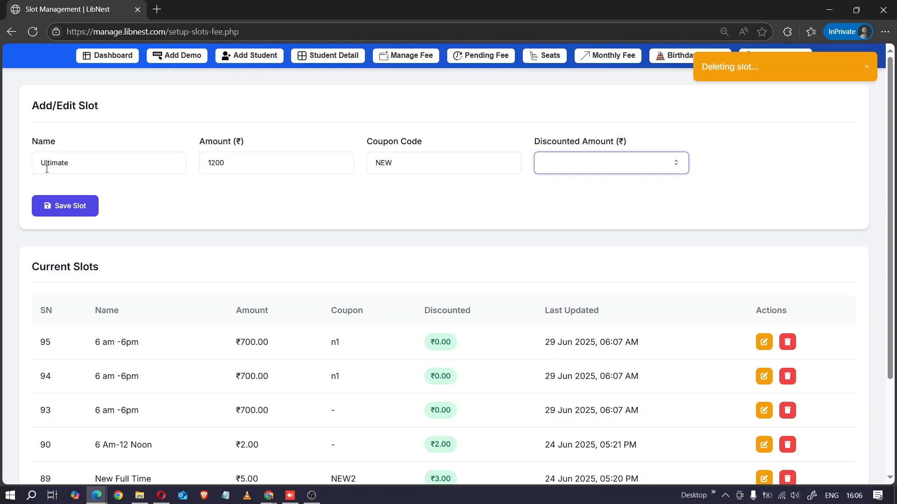
Step: Set the new slot's discounted amount to 1200 and save the slot
{"action": "left_click", "coordinate": [277, 163]}
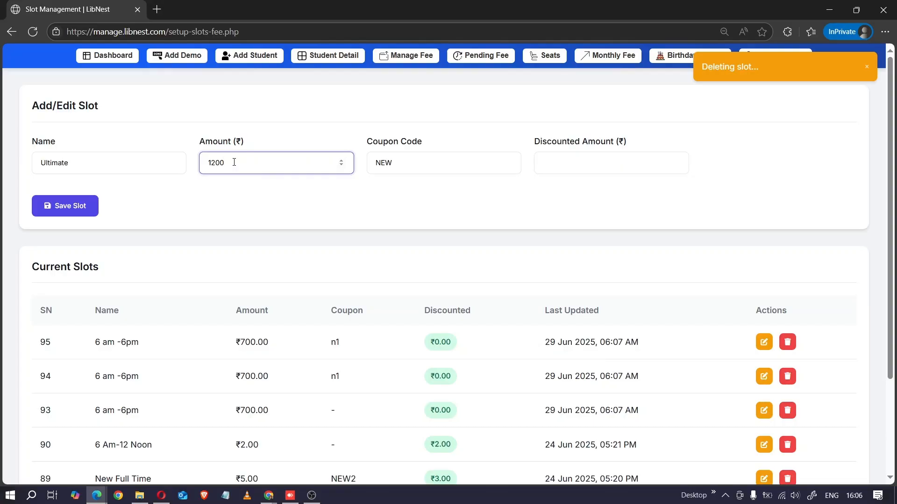
{"action": "left_click", "coordinate": [408, 171]}
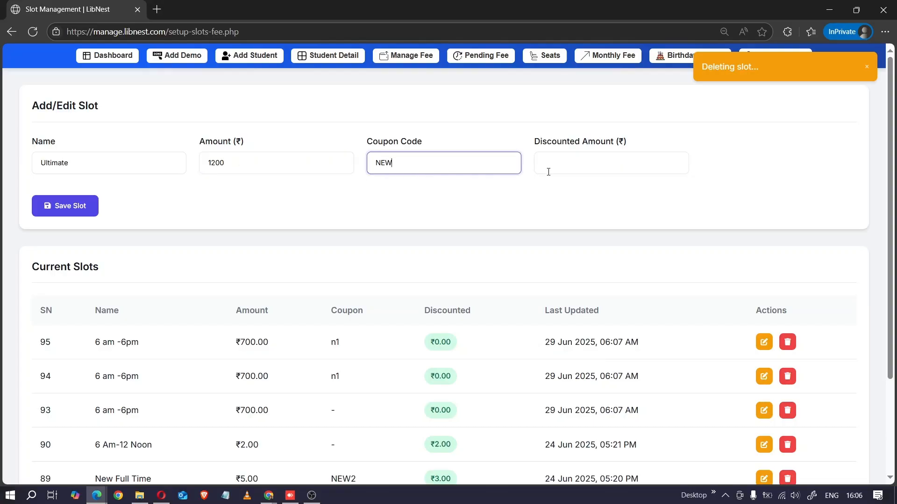
{"action": "left_click", "coordinate": [549, 172]}
{"action": "left_click", "coordinate": [426, 171]}
{"action": "left_click_drag", "start_coordinate": [393, 165], "coordinate": [374, 167]}
{"action": "left_click", "coordinate": [245, 163]}
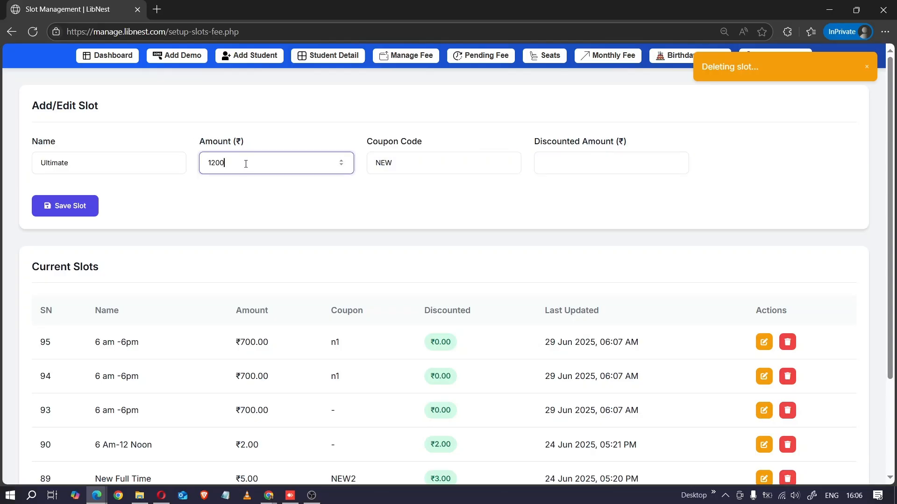
{"action": "left_click", "coordinate": [555, 172]}
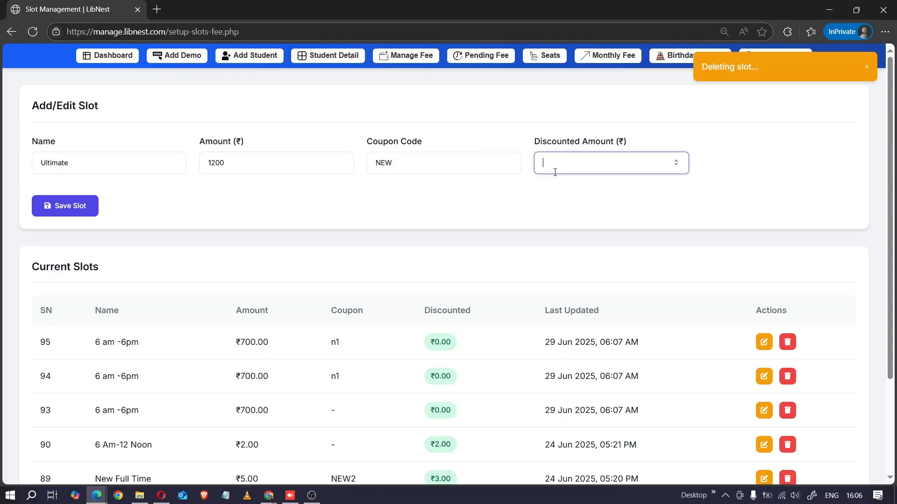
{"action": "type", "text": "1200"}
{"action": "left_click", "coordinate": [79, 206]}
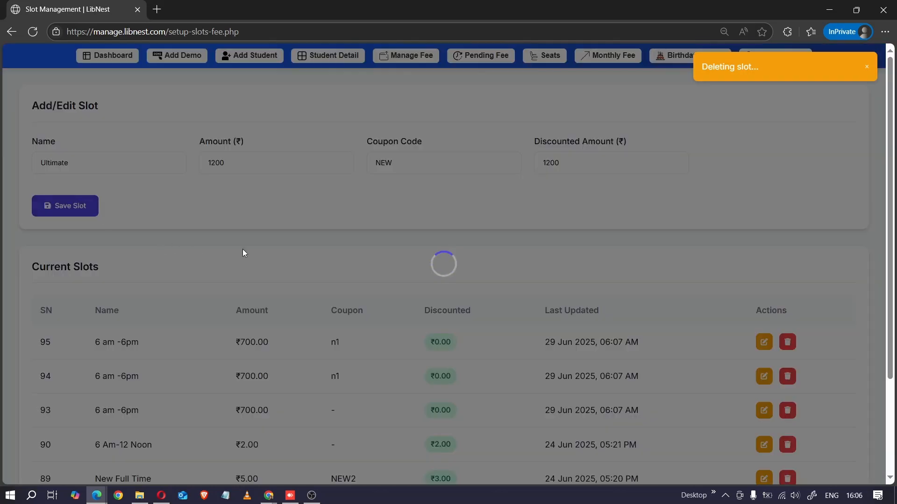
Step: Refresh the current slots list and review the row of the Ultimate slot
{"action": "scroll", "coordinate": [398, 283], "scroll_direction": "down", "scroll_amount": 2}
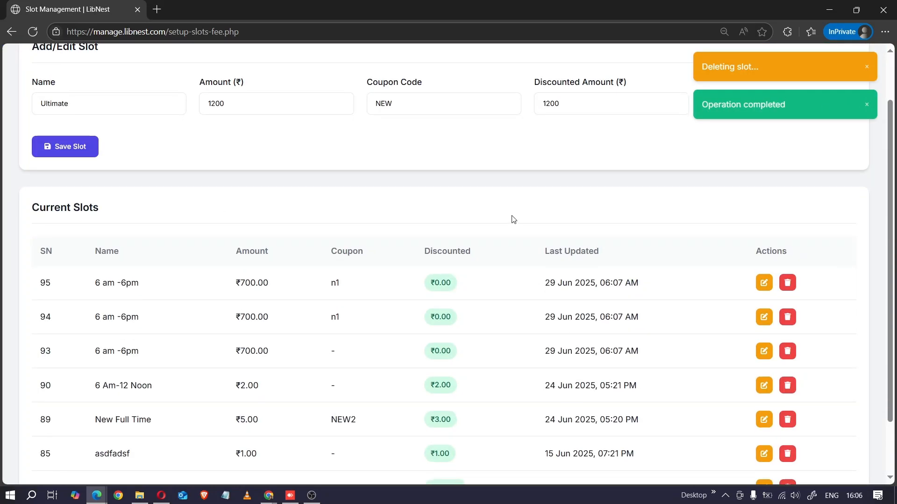
{"action": "scroll", "coordinate": [511, 221], "scroll_direction": "down", "scroll_amount": 2}
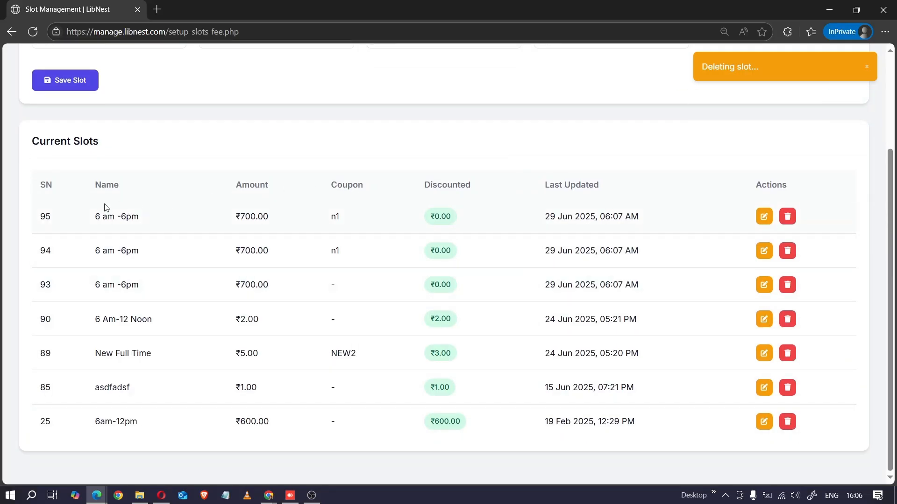
{"action": "scroll", "coordinate": [116, 246], "scroll_direction": "up", "scroll_amount": 3}
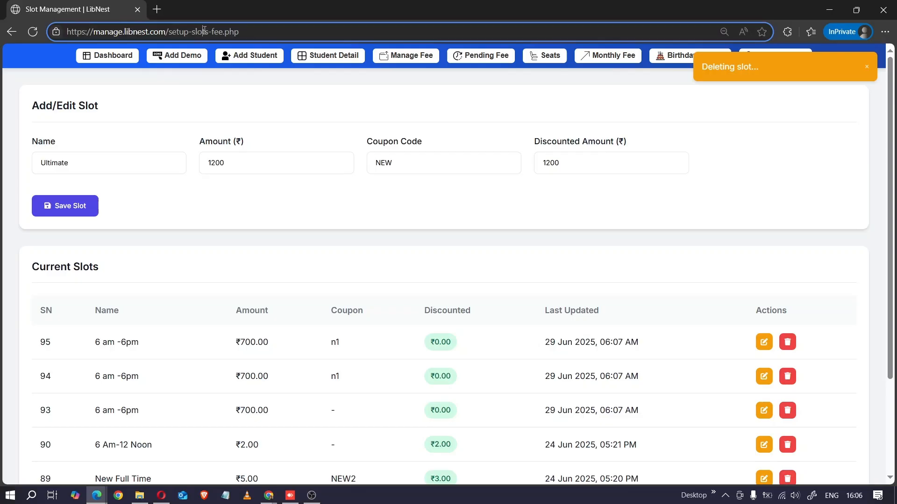
{"action": "scroll", "coordinate": [187, 210], "scroll_direction": "down", "scroll_amount": 3}
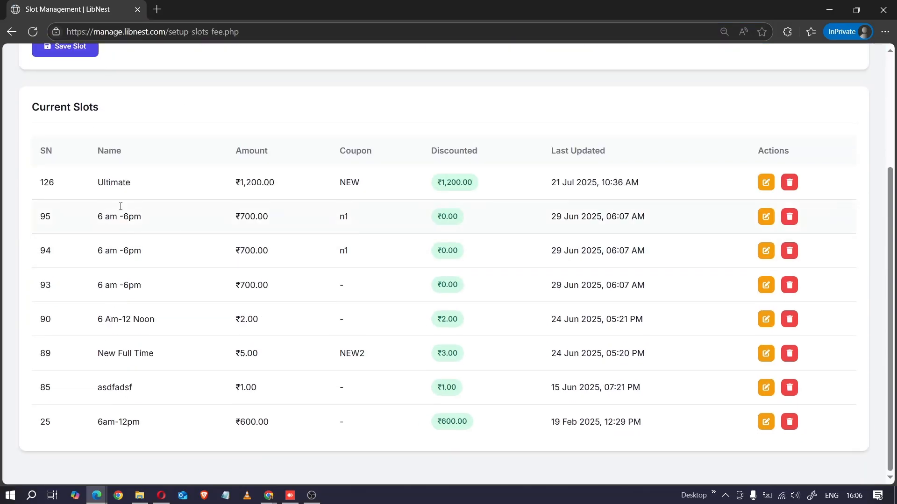
{"action": "left_click_drag", "start_coordinate": [33, 184], "coordinate": [230, 184]}
{"action": "left_click_drag", "start_coordinate": [86, 185], "coordinate": [823, 185]}
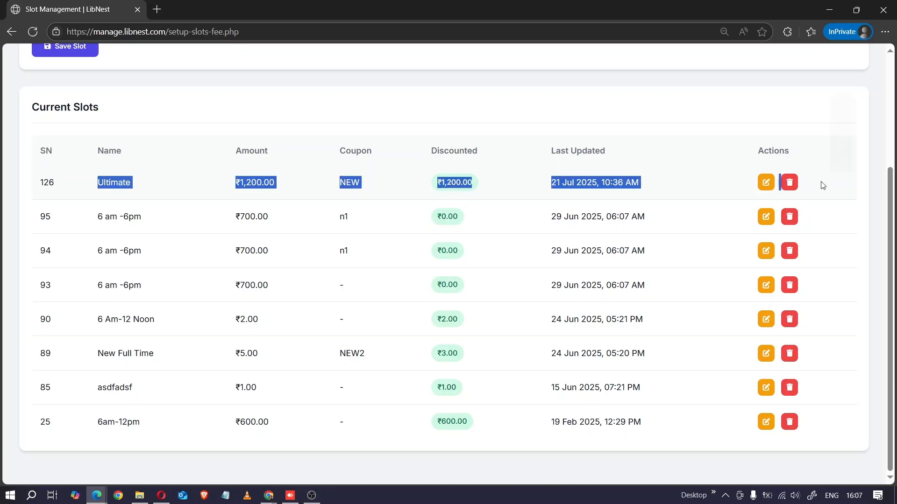
{"action": "left_click", "coordinate": [547, 185]}
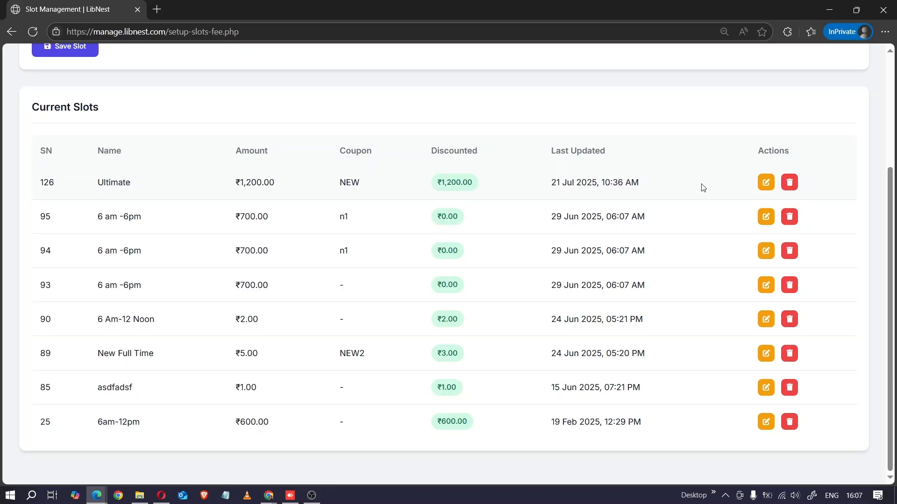
Step: Change the Ultimate slot's discounted amount to 1500, save it and check it in the reloaded slot list
{"action": "left_click", "coordinate": [768, 185]}
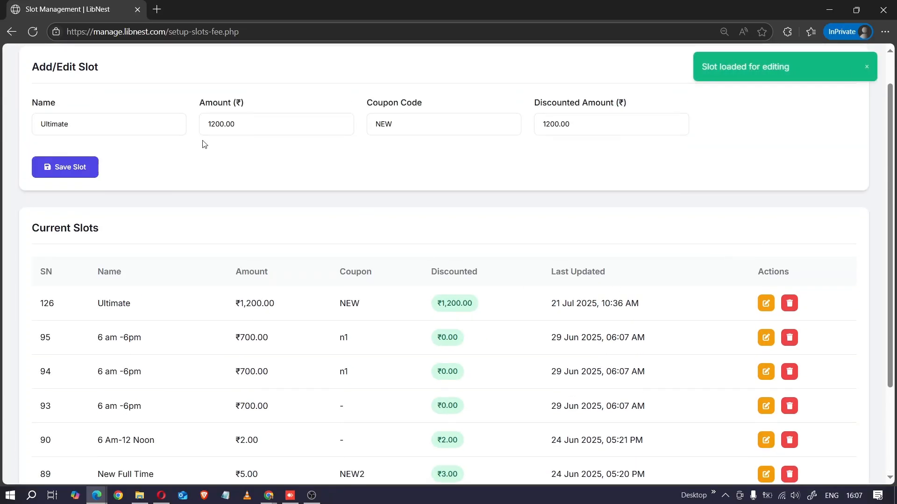
{"action": "left_click", "coordinate": [593, 166]}
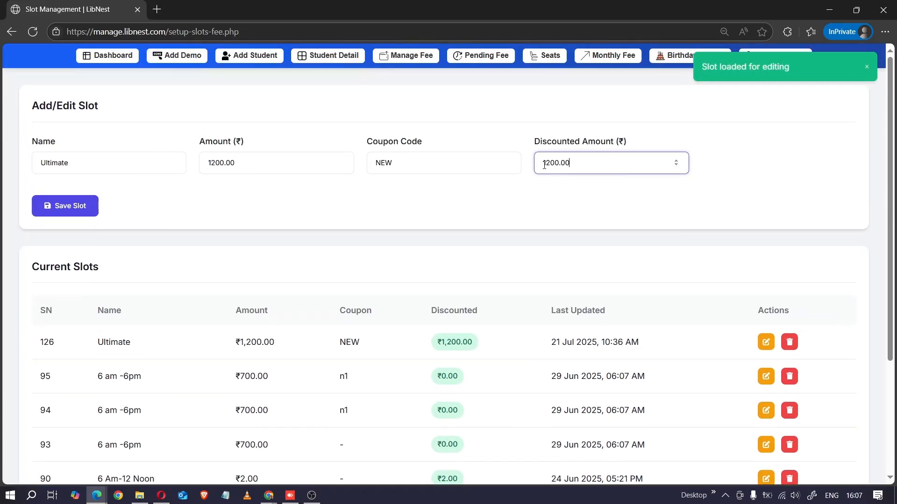
{"action": "left_click_drag", "start_coordinate": [546, 165], "coordinate": [549, 166]}
{"action": "type", "text": "5"}
{"action": "left_click", "coordinate": [47, 207]}
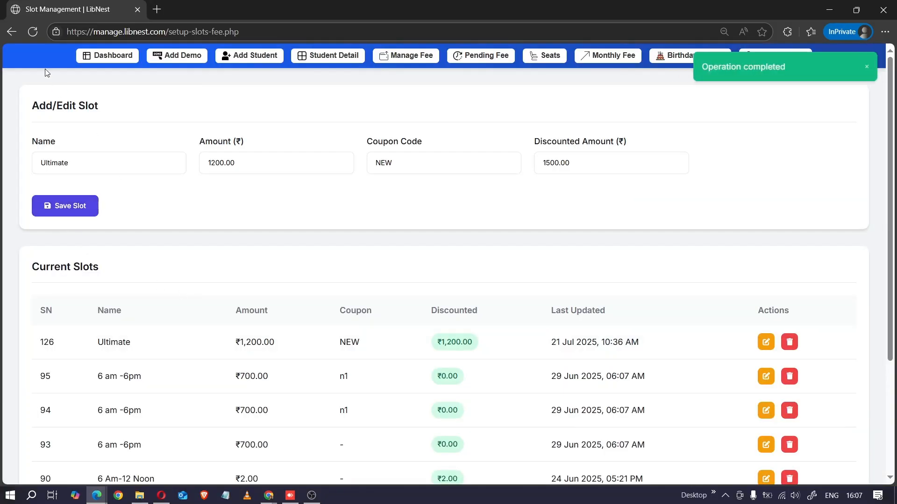
{"action": "left_click", "coordinate": [37, 33]}
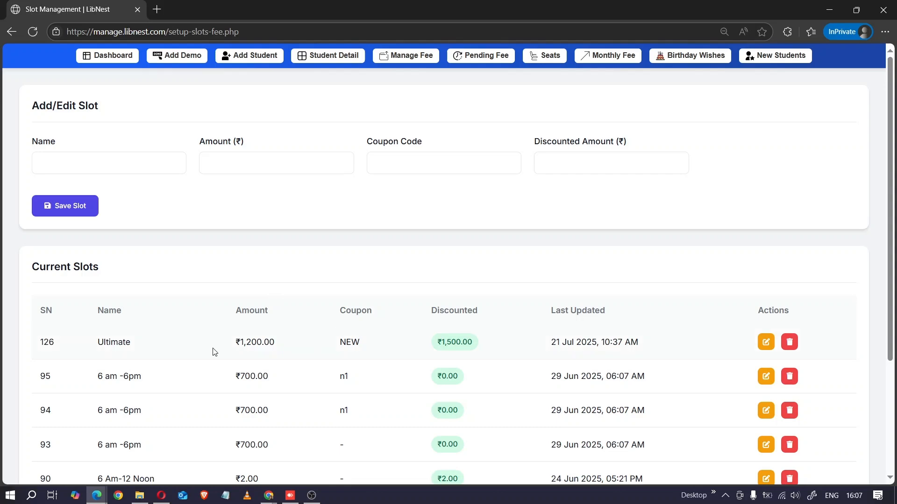
{"action": "left_click_drag", "start_coordinate": [420, 342], "coordinate": [486, 341]}
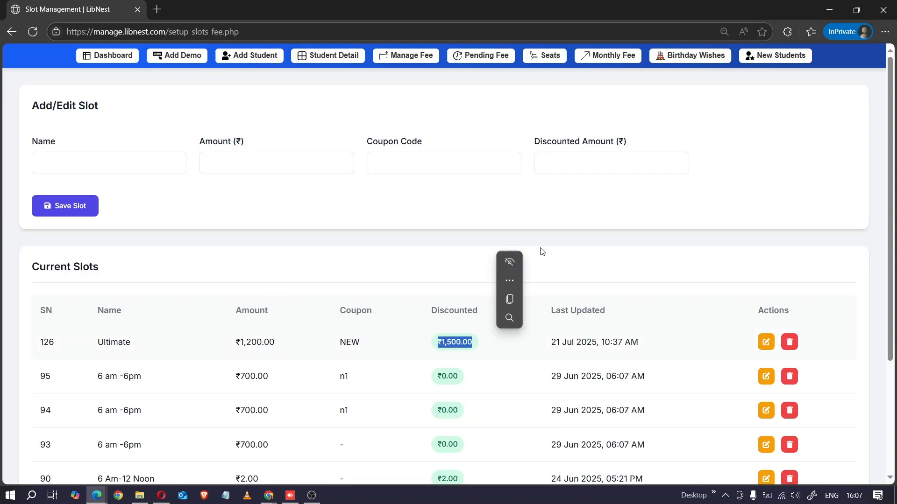
{"action": "left_click", "coordinate": [595, 231]}
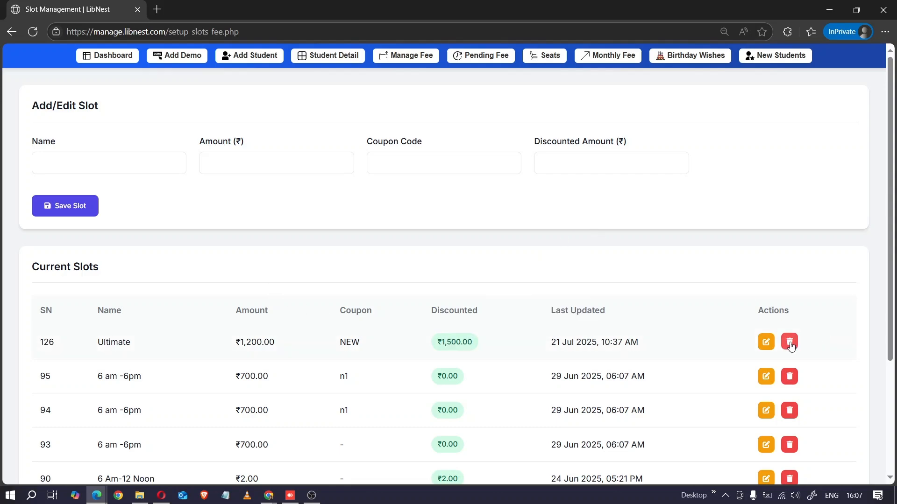
Step: Delete the "6 am -6pm" slot with serial number 95 and confirm the deletion
{"action": "left_click", "coordinate": [793, 379]}
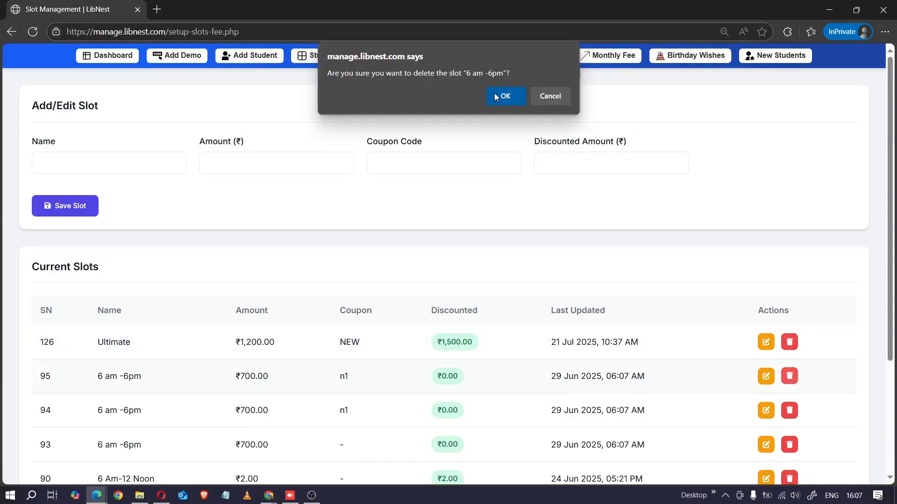
{"action": "left_click", "coordinate": [503, 96]}
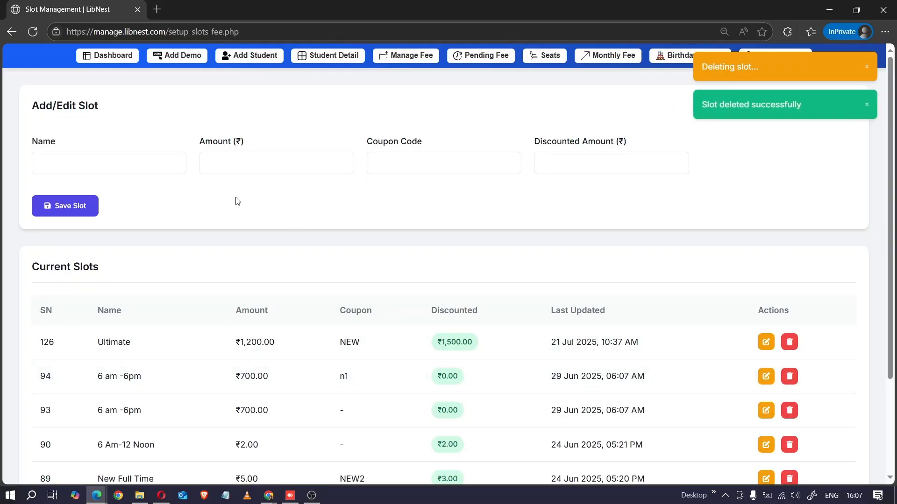
Step: Go to fee management from the dashboard and open the slot fee modification form for the fifth student
{"action": "left_click", "coordinate": [99, 55]}
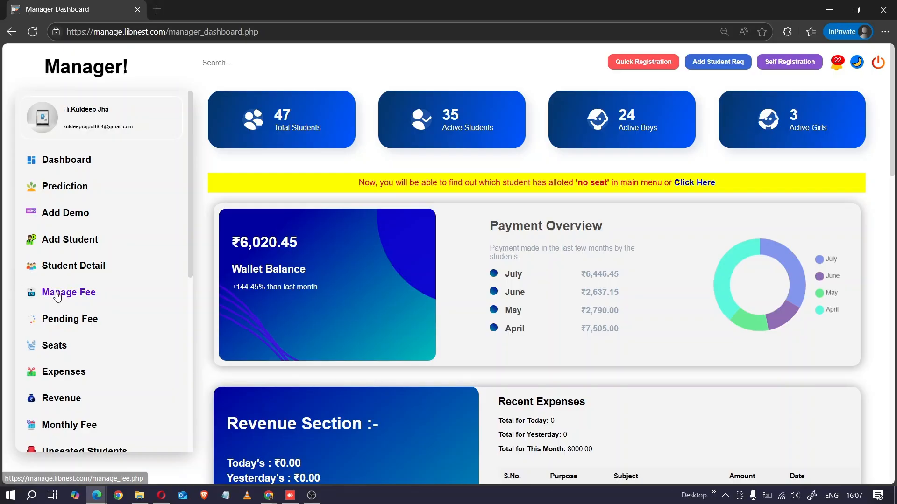
{"action": "scroll", "coordinate": [539, 292], "scroll_direction": "down", "scroll_amount": 5}
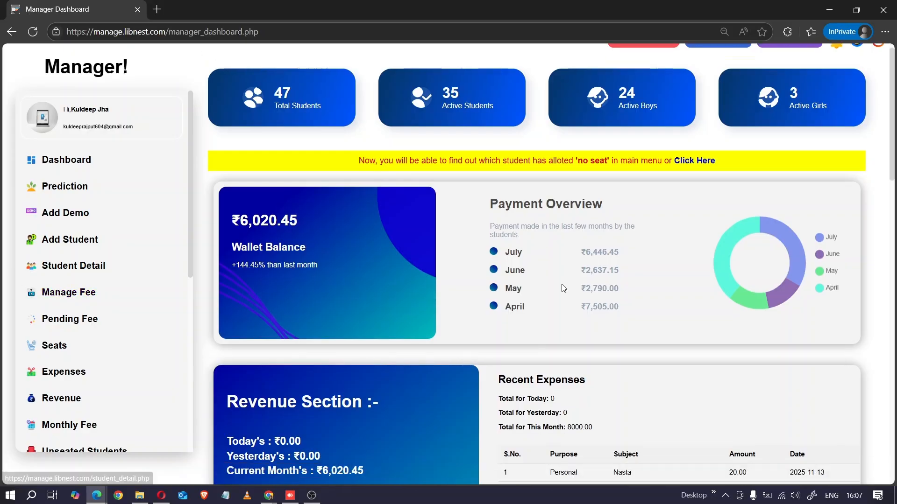
{"action": "scroll", "coordinate": [539, 292], "scroll_direction": "up", "scroll_amount": 5}
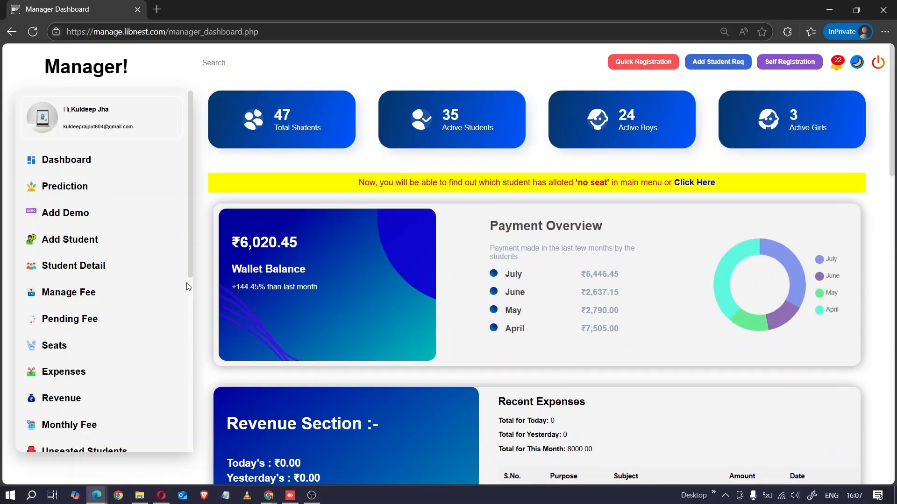
{"action": "left_click", "coordinate": [64, 290]}
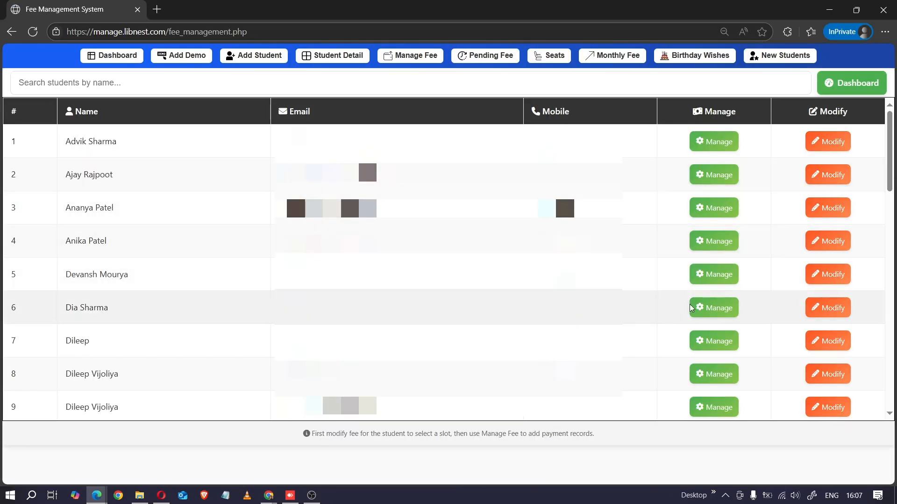
{"action": "left_click", "coordinate": [844, 280]}
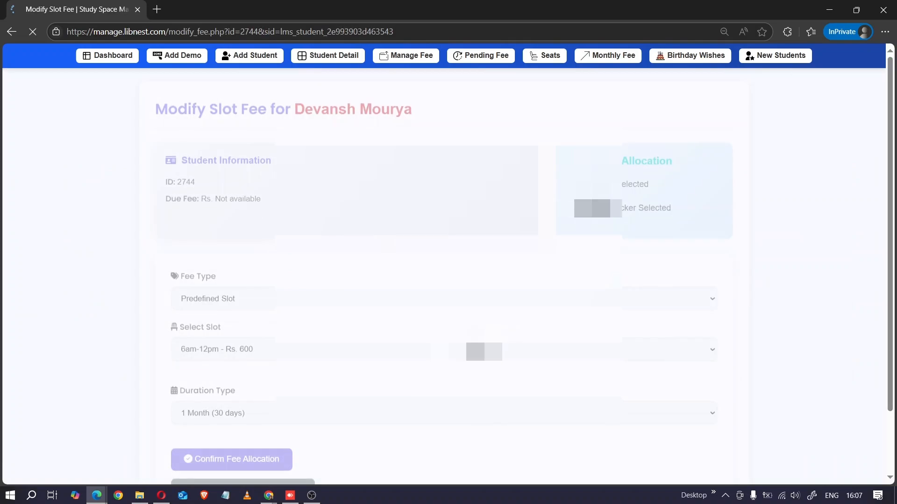
{"action": "left_click", "coordinate": [12, 31]}
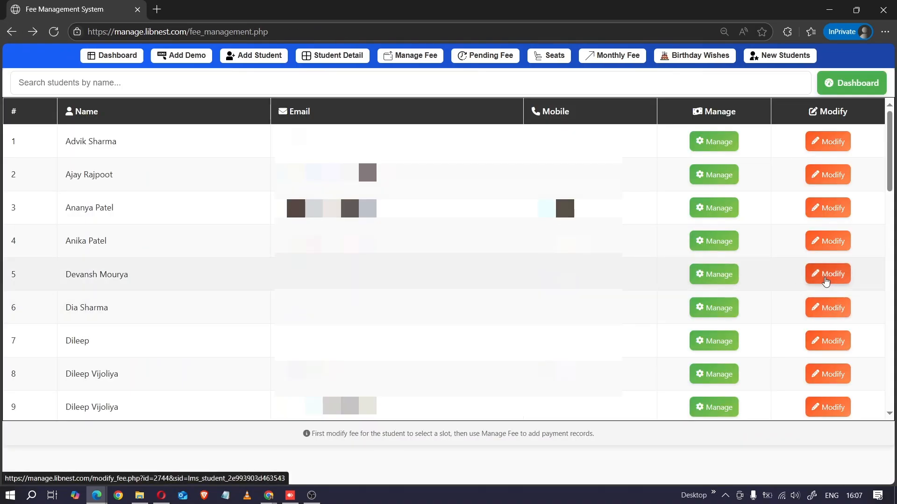
{"action": "left_click", "coordinate": [838, 277]}
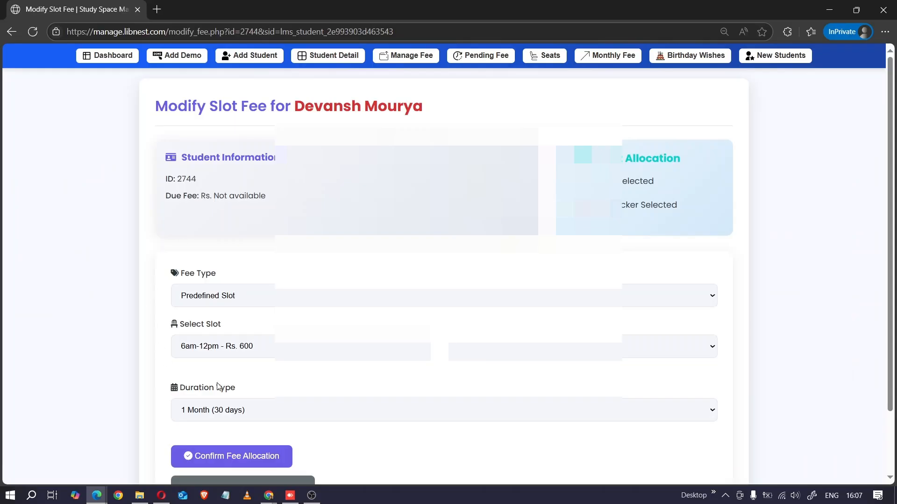
Step: Keep the fee type as Predefined Slot and select the Ultimate slot for the student
{"action": "left_click", "coordinate": [219, 299]}
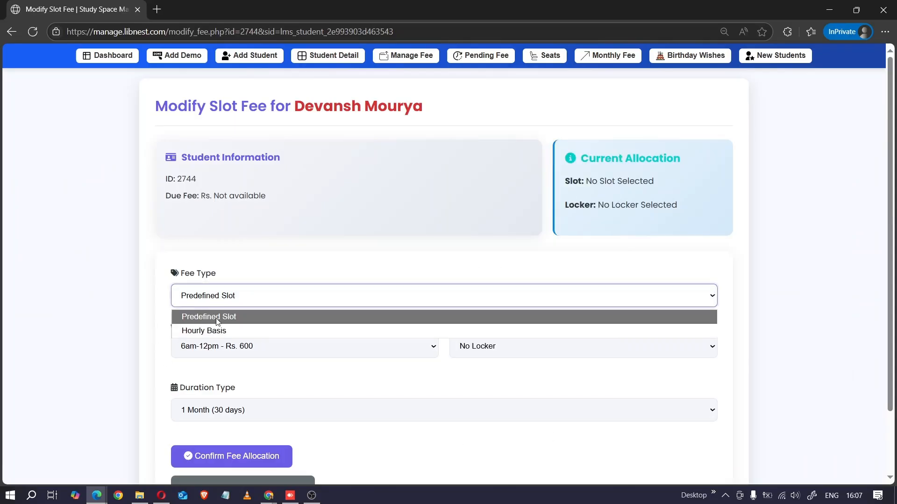
{"action": "left_click", "coordinate": [217, 321]}
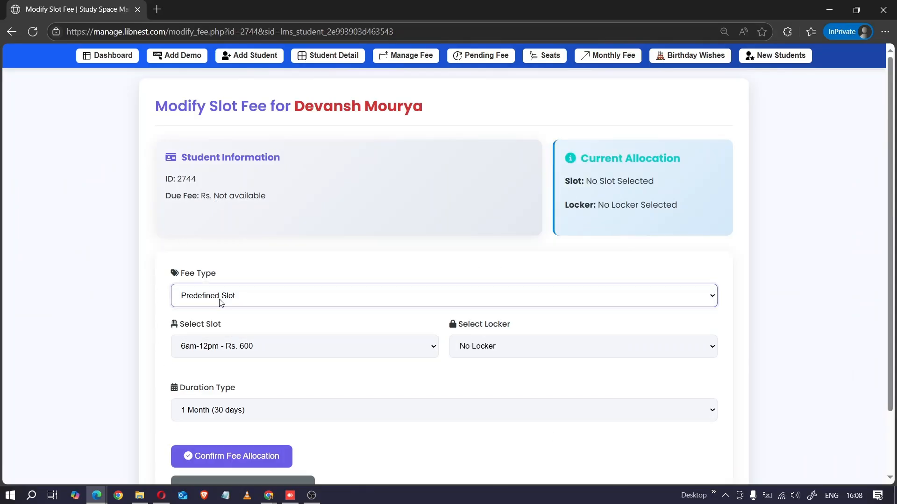
{"action": "left_click", "coordinate": [219, 299]}
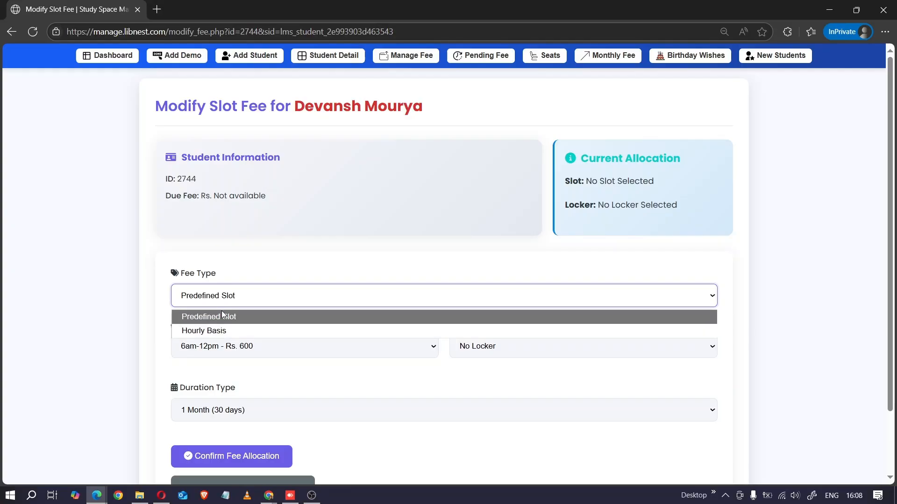
{"action": "left_click", "coordinate": [220, 317]}
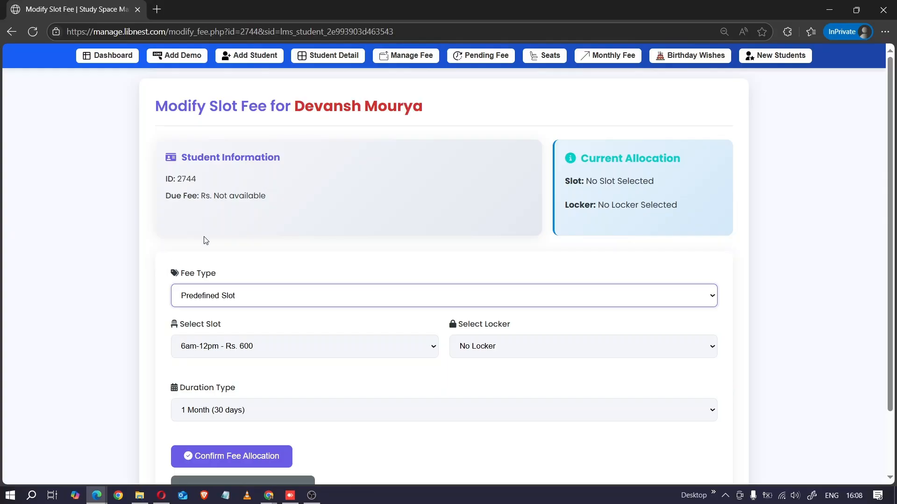
{"action": "scroll", "coordinate": [195, 264], "scroll_direction": "down", "scroll_amount": 2}
{"action": "left_click", "coordinate": [202, 274]}
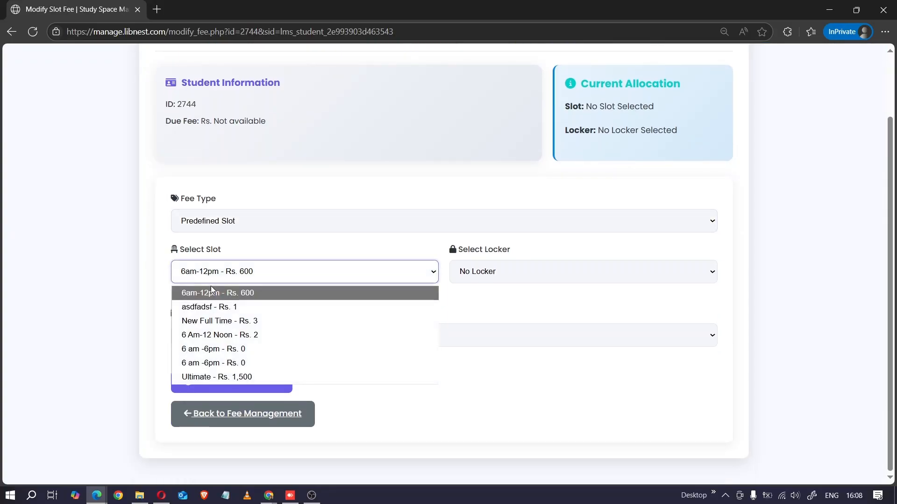
{"action": "left_click", "coordinate": [192, 379]}
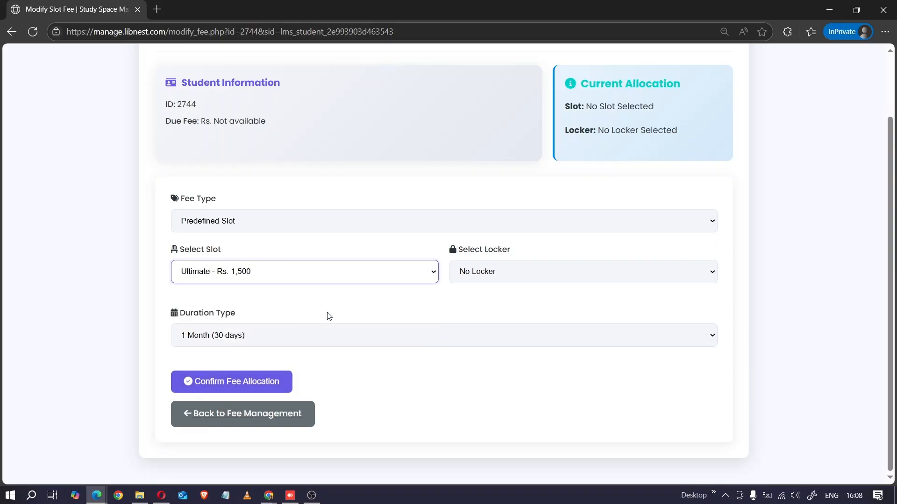
Step: Confirm the fee allocation with No Locker and check the student ID and due fee in the student information
{"action": "left_click", "coordinate": [486, 276]}
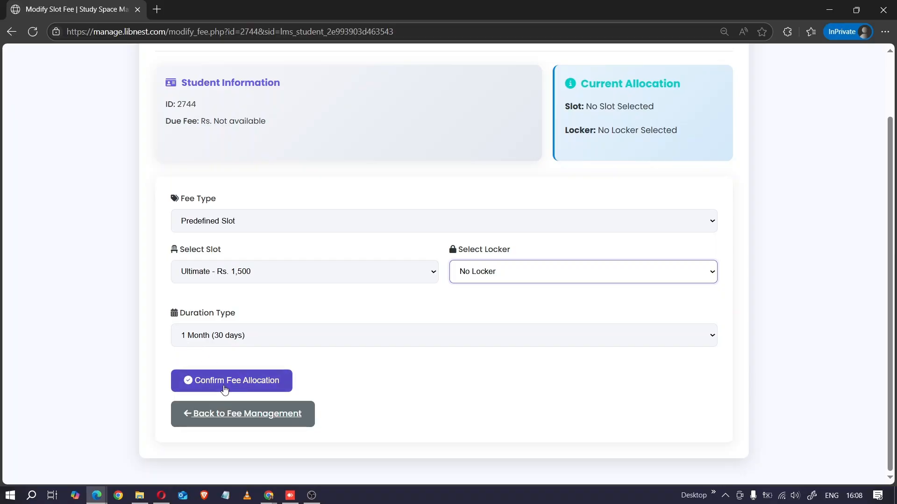
{"action": "left_click", "coordinate": [225, 389]}
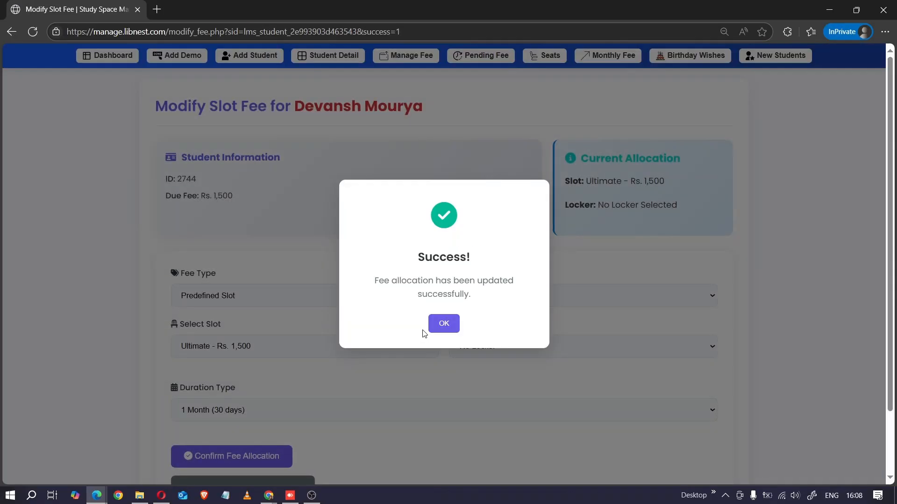
{"action": "left_click", "coordinate": [439, 324]}
{"action": "left_click_drag", "start_coordinate": [166, 180], "coordinate": [207, 186]}
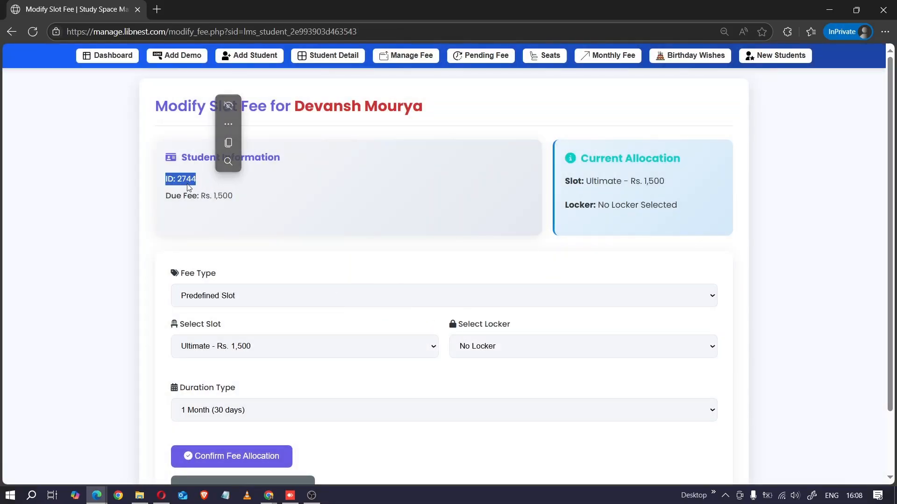
{"action": "left_click_drag", "start_coordinate": [166, 202], "coordinate": [257, 201]}
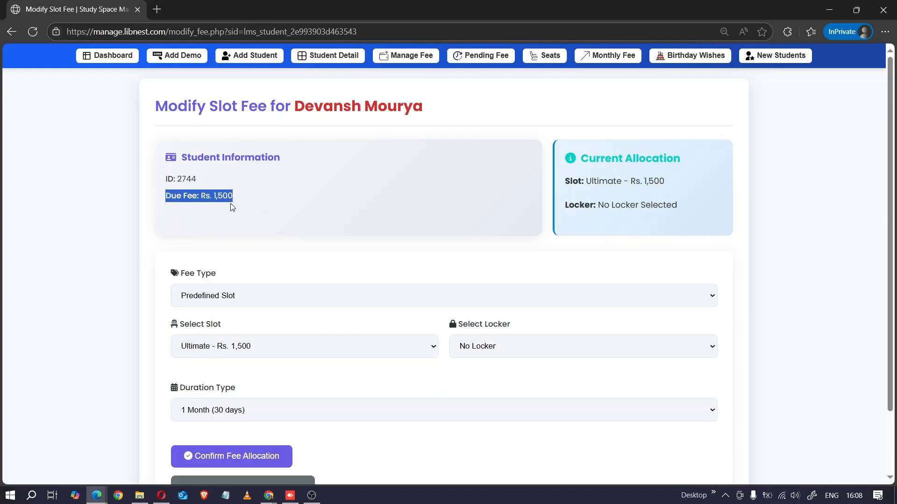
Step: Open the add-fee form for the fifth student in fee management and check the slot amount and total due
{"action": "left_click", "coordinate": [11, 31]}
{"action": "left_click", "coordinate": [12, 31]}
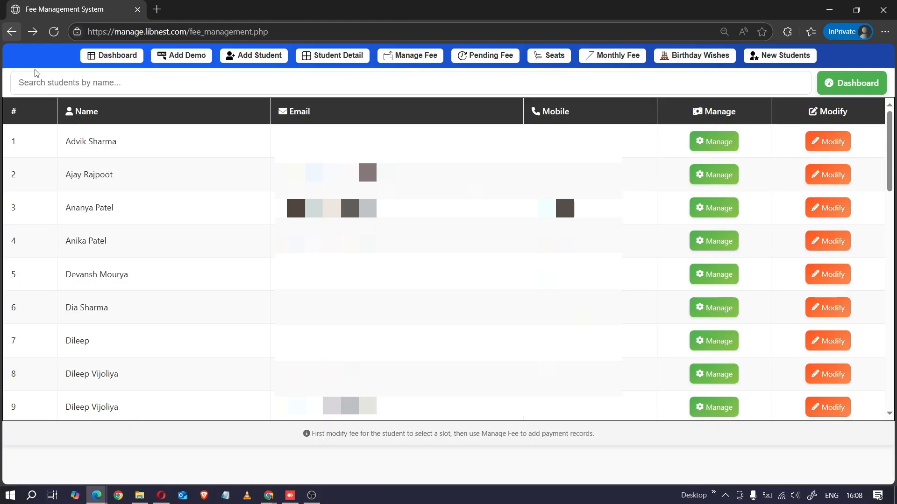
{"action": "left_click", "coordinate": [727, 277]}
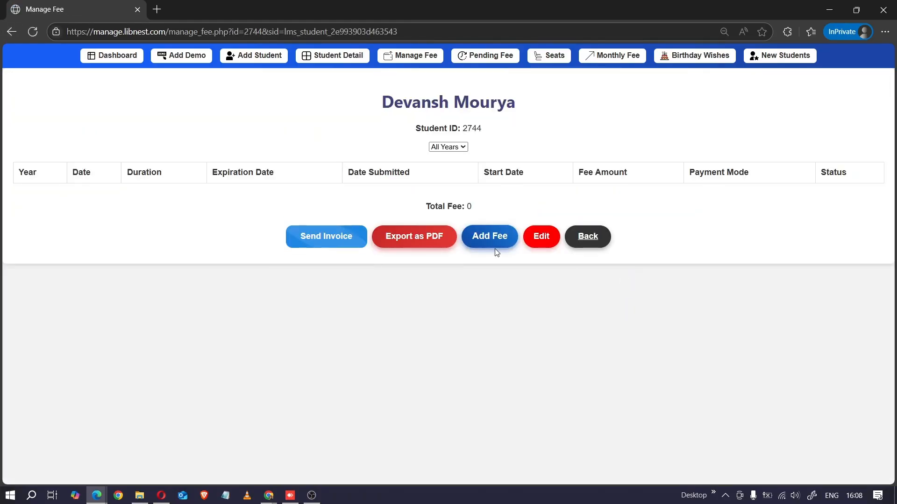
{"action": "left_click", "coordinate": [496, 251]}
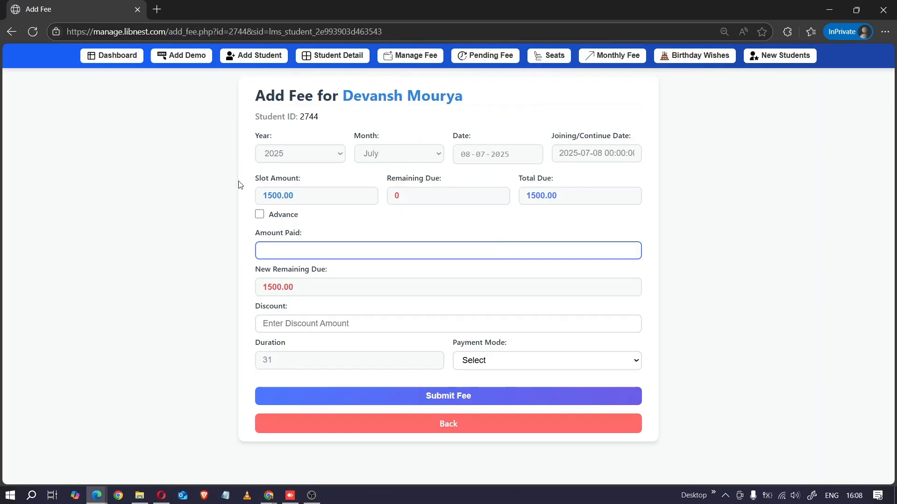
{"action": "left_click_drag", "start_coordinate": [258, 194], "coordinate": [294, 195]}
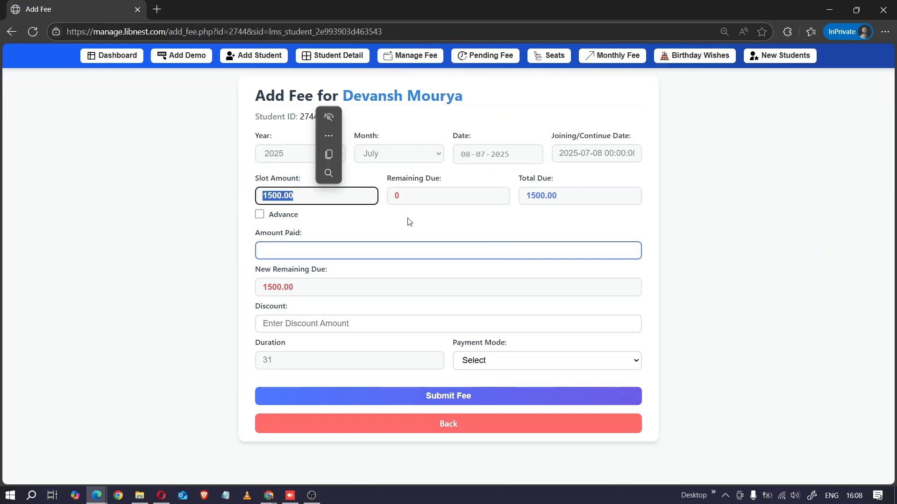
{"action": "left_click_drag", "start_coordinate": [525, 195], "coordinate": [558, 196]}
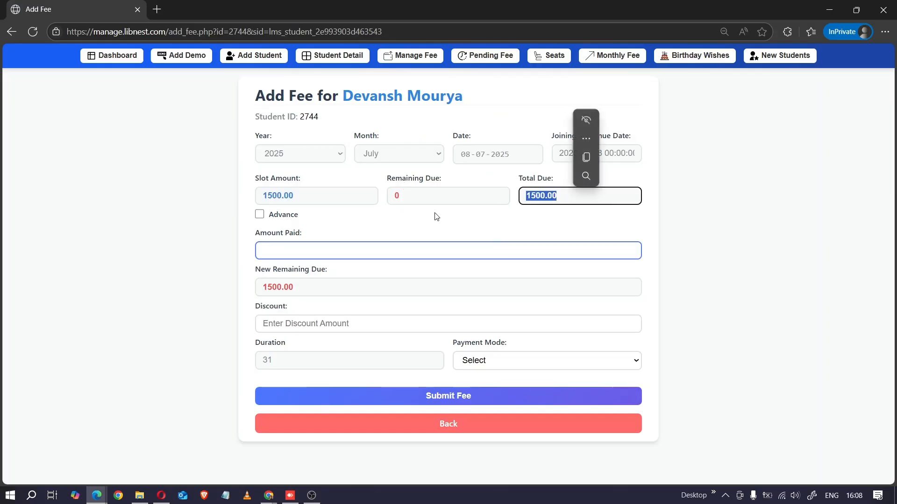
{"action": "left_click", "coordinate": [360, 229]}
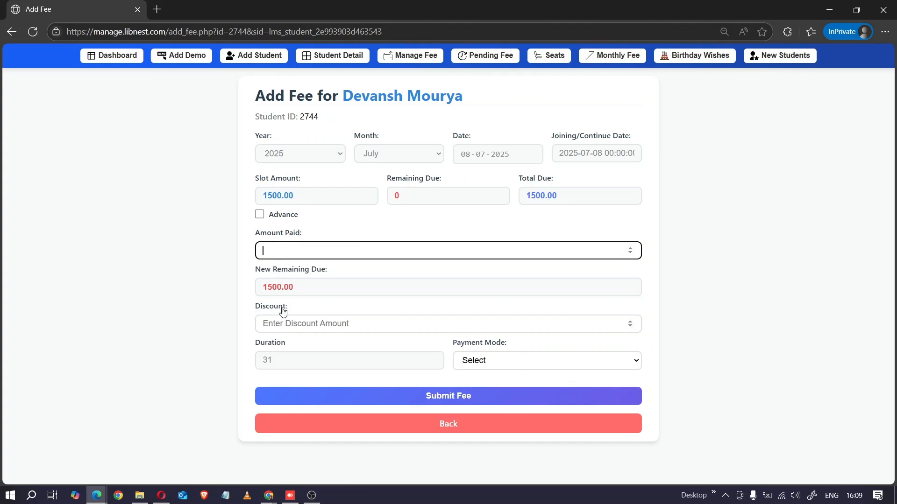
Step: Enter a discount of 300 and check the new remaining due and total due
{"action": "left_click", "coordinate": [300, 324]}
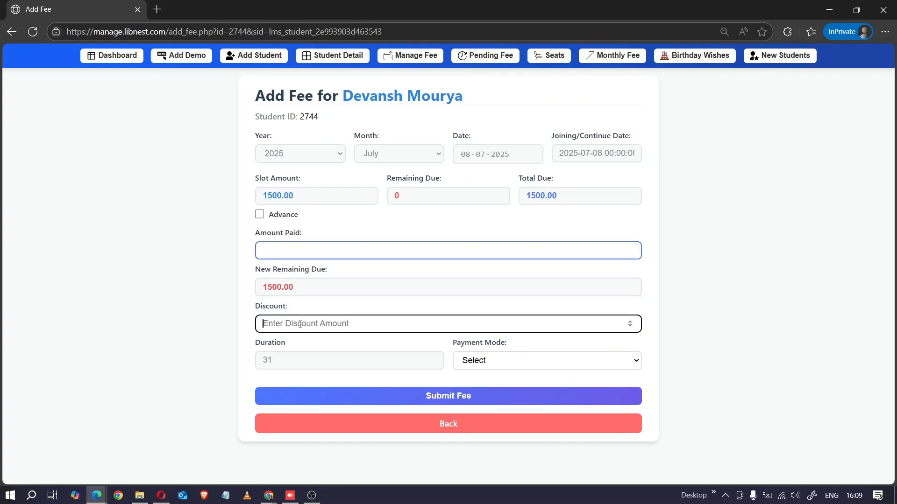
{"action": "type", "text": "1"}
{"action": "key", "text": "BackSpace"}
{"action": "type", "text": "300"}
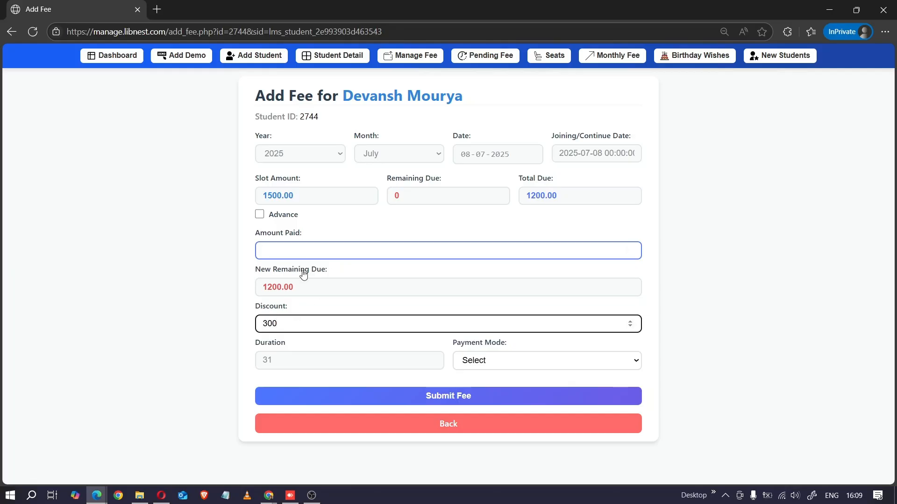
{"action": "left_click_drag", "start_coordinate": [262, 287], "coordinate": [299, 287]}
{"action": "left_click_drag", "start_coordinate": [570, 195], "coordinate": [527, 196]}
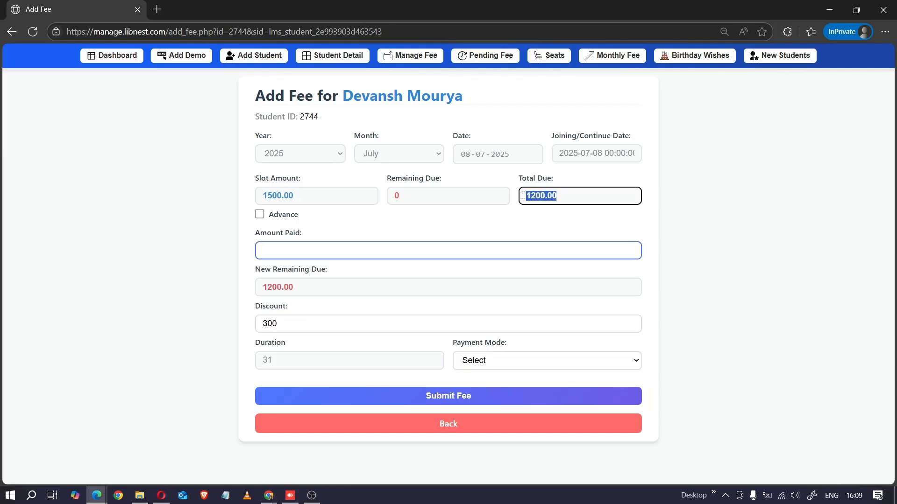
{"action": "left_click", "coordinate": [316, 288]}
Step: Enter 0 as the amount paid to check the new remaining due, and replace it with 1000
{"action": "left_click", "coordinate": [290, 245]}
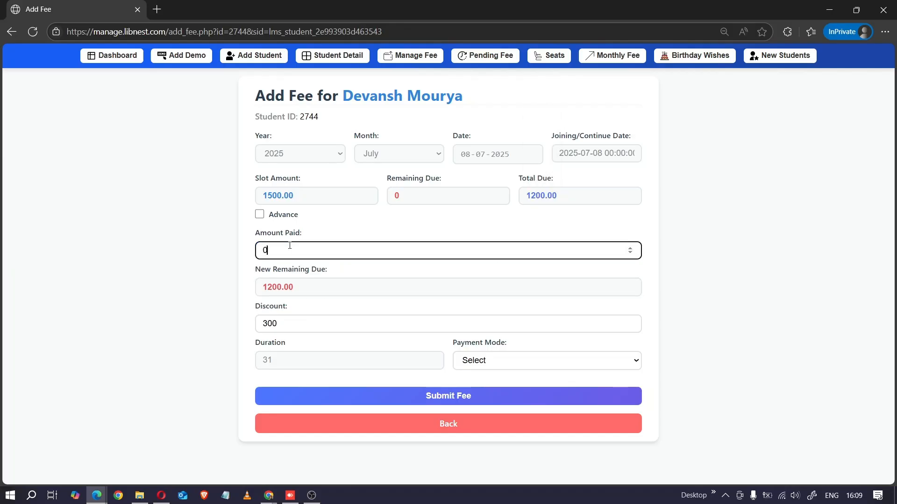
{"action": "left_click_drag", "start_coordinate": [260, 286], "coordinate": [294, 286]}
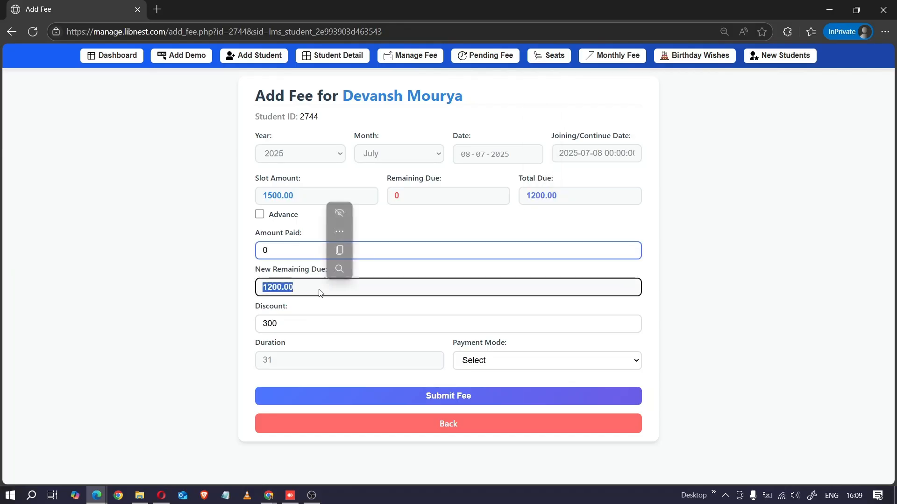
{"action": "left_click", "coordinate": [287, 249]}
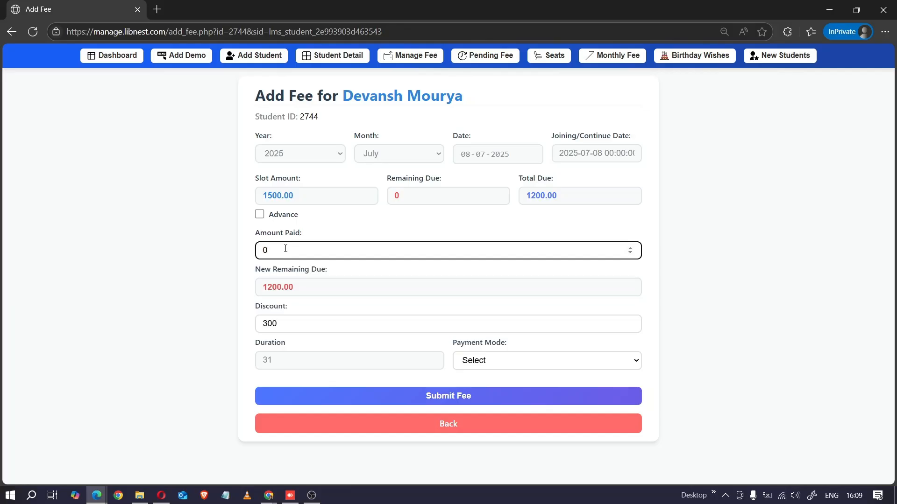
{"action": "type", "text": "1000"}
Step: Set the payment mode to Cash, submit the fee and acknowledge the confirmation with Okay
{"action": "left_click", "coordinate": [532, 366]}
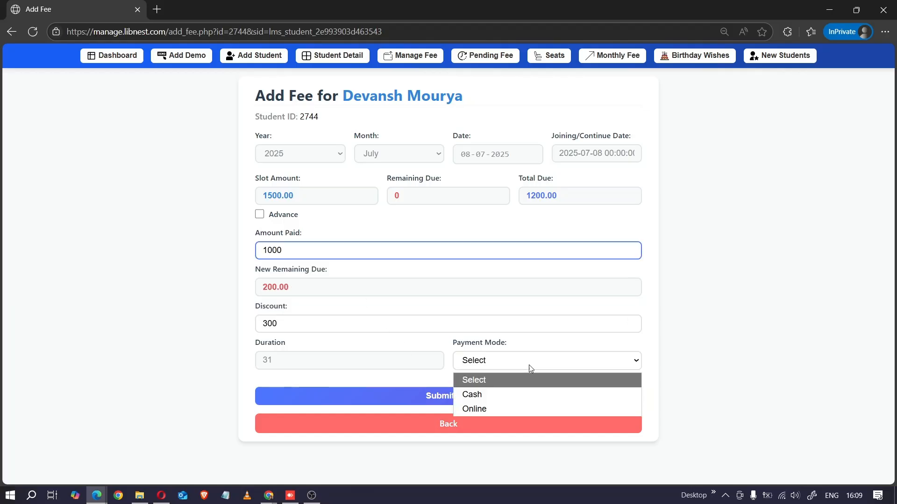
{"action": "left_click", "coordinate": [491, 394]}
{"action": "left_click", "coordinate": [461, 402]}
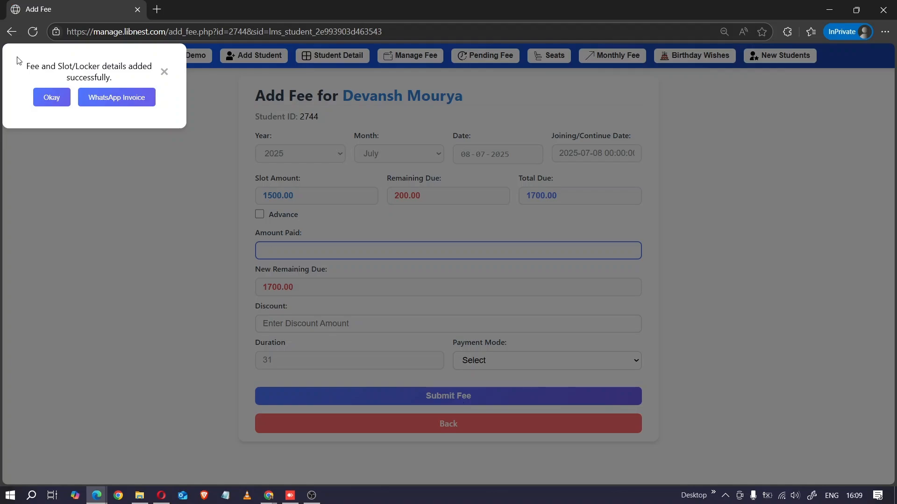
{"action": "left_click", "coordinate": [41, 98]}
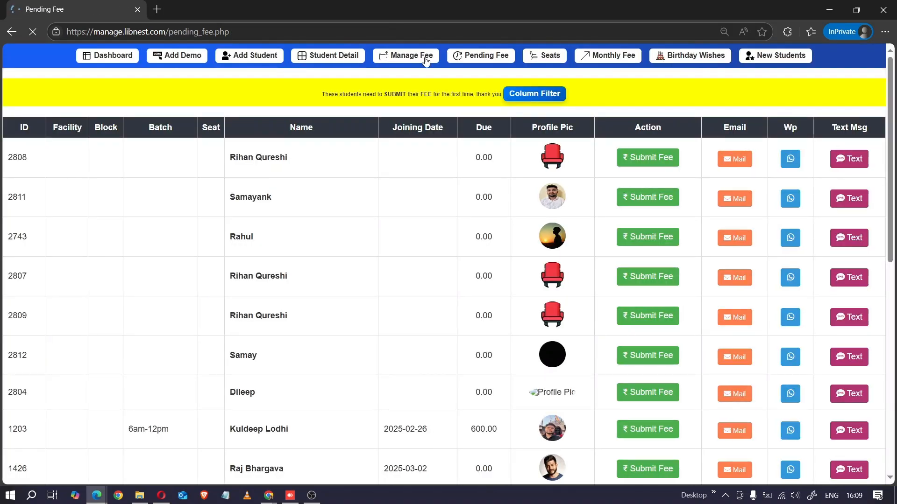
Step: Open the fifth student's fee record from fee management and check the fee amount of the payment entry
{"action": "left_click", "coordinate": [412, 55]}
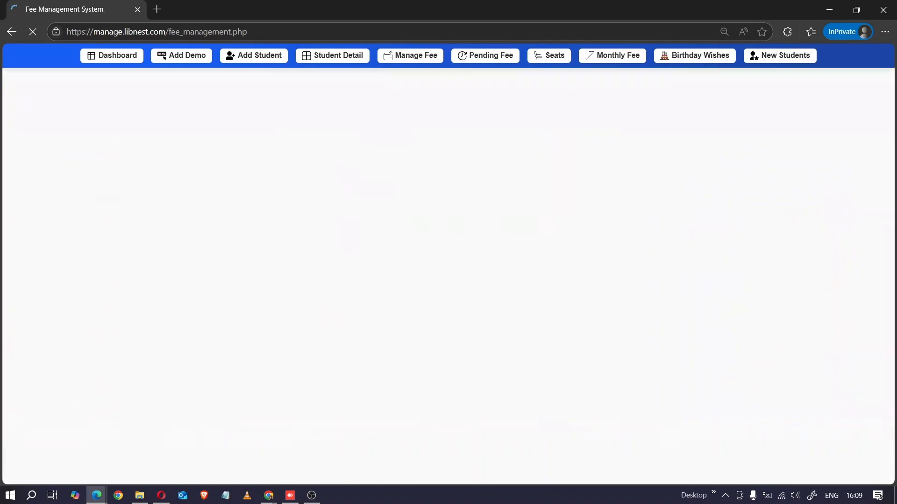
{"action": "left_click", "coordinate": [715, 274]}
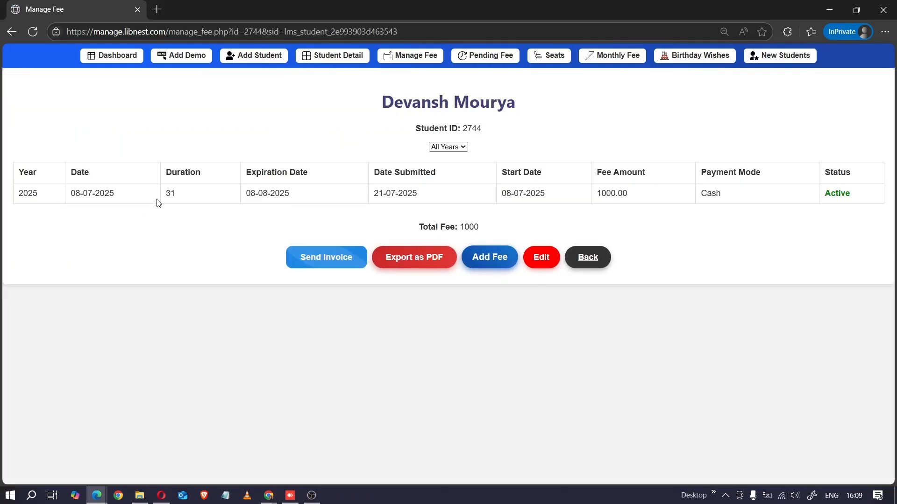
{"action": "left_click_drag", "start_coordinate": [633, 198], "coordinate": [597, 194]}
{"action": "mouse_move", "coordinate": [679, 175]}
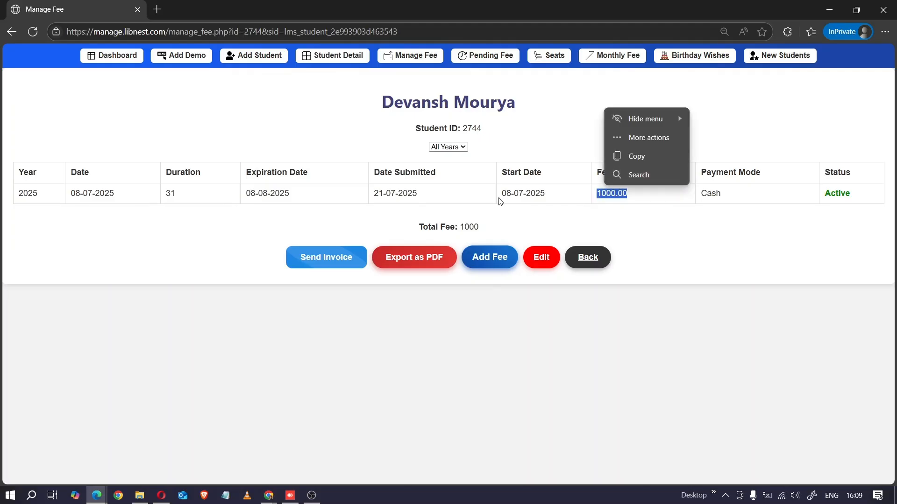
{"action": "left_click", "coordinate": [484, 199]}
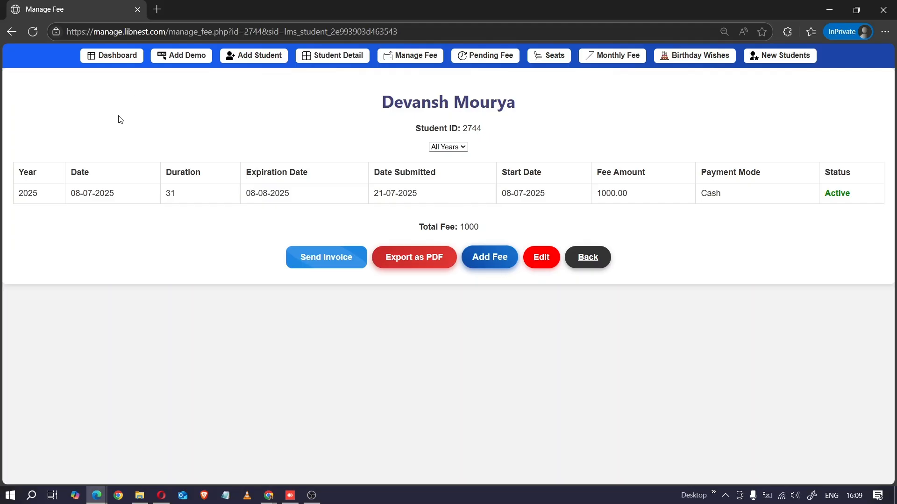
Step: Review the student's row under Students with Due Fees on the dashboard and open the full list of remaining dues
{"action": "left_click", "coordinate": [102, 60]}
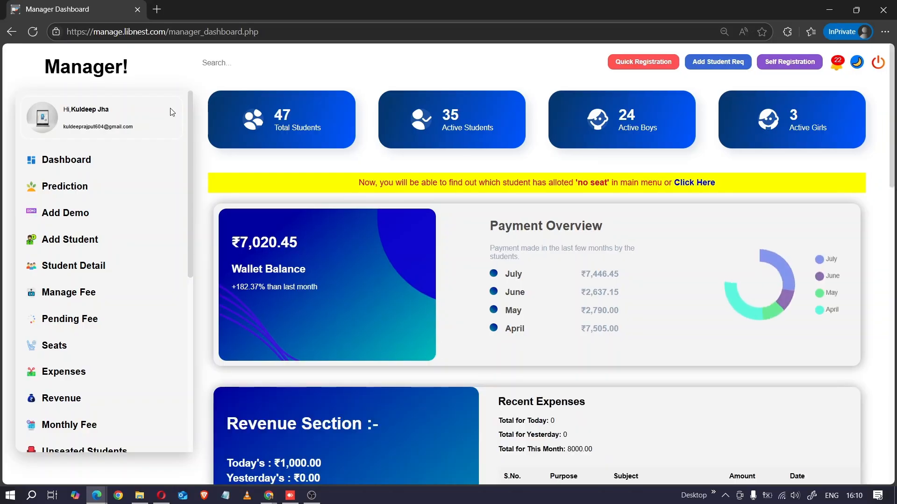
{"action": "scroll", "coordinate": [335, 243], "scroll_direction": "down", "scroll_amount": 12}
{"action": "scroll", "coordinate": [281, 284], "scroll_direction": "down", "scroll_amount": 3}
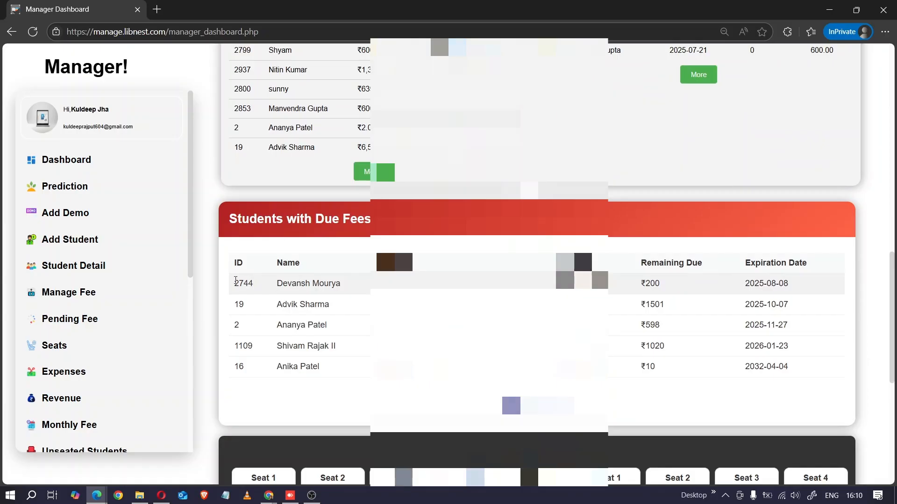
{"action": "left_click_drag", "start_coordinate": [234, 283], "coordinate": [641, 289]}
{"action": "left_click", "coordinate": [793, 288]}
{"action": "left_click", "coordinate": [412, 295]}
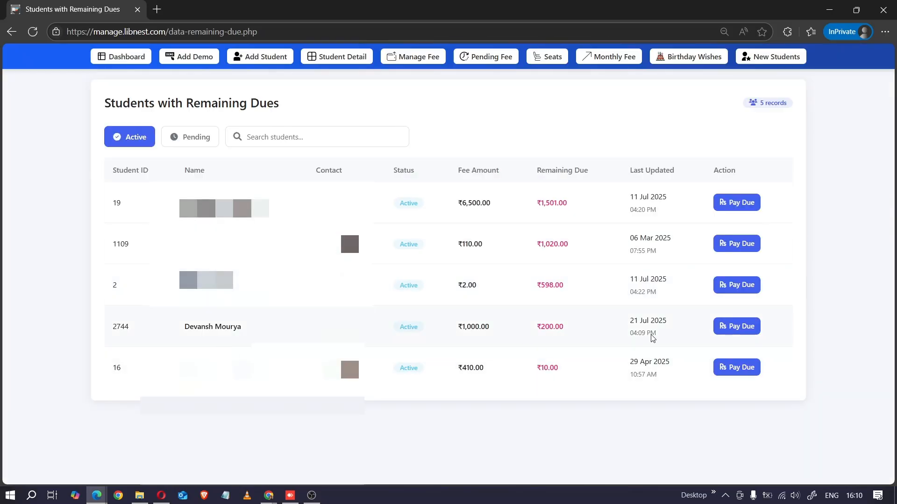
Step: Open the remaining due payment form from the fourth row and enter a payment amount of 150
{"action": "left_click", "coordinate": [740, 329]}
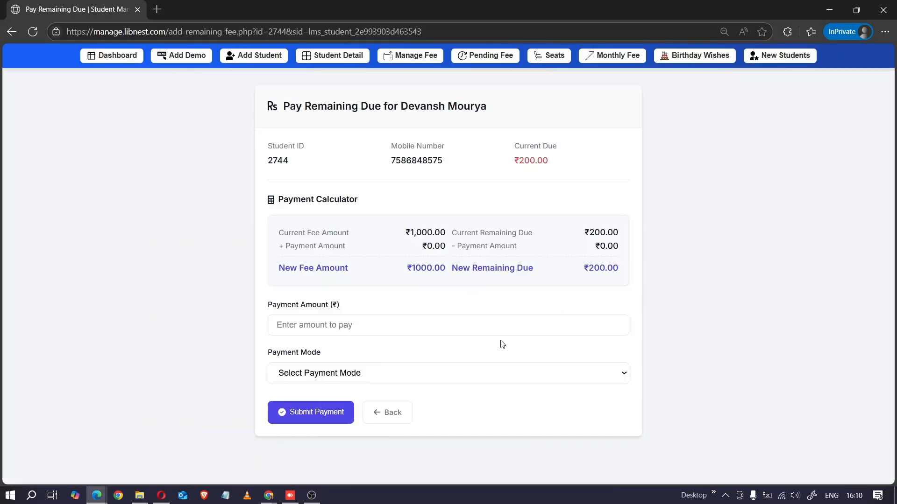
{"action": "left_click", "coordinate": [383, 325]}
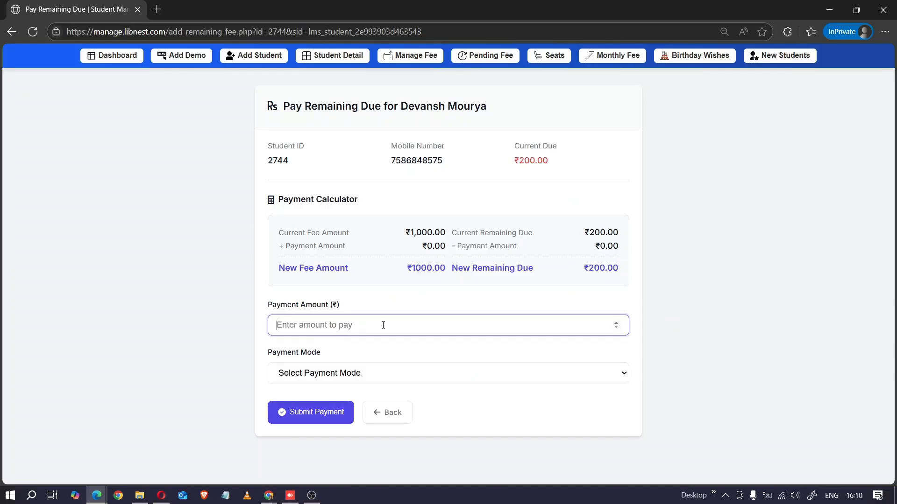
{"action": "type", "text": "200"}
{"action": "key", "text": "BackSpace"}
{"action": "key", "text": "BackSpace"}
{"action": "key", "text": "BackSpace"}
{"action": "type", "text": "150"}
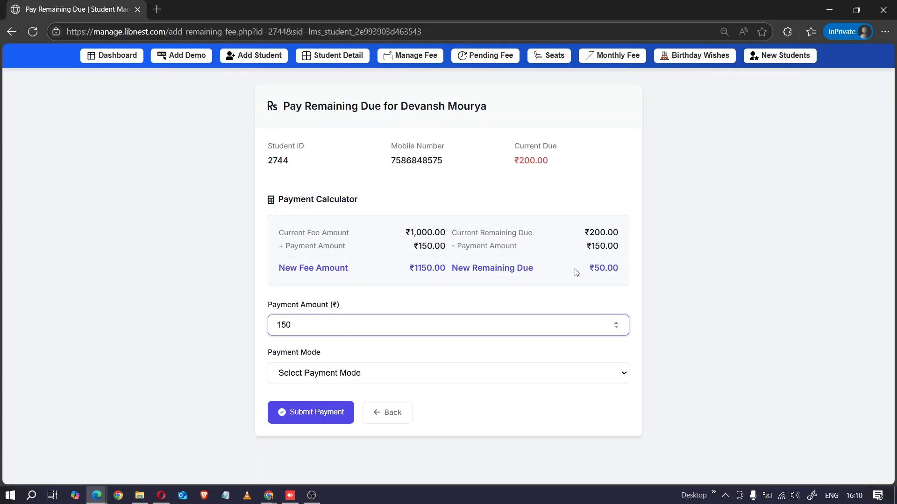
Step: Set the payment mode to Cash, submit the payment of the remaining due and return to the payment form
{"action": "left_click", "coordinate": [350, 374]}
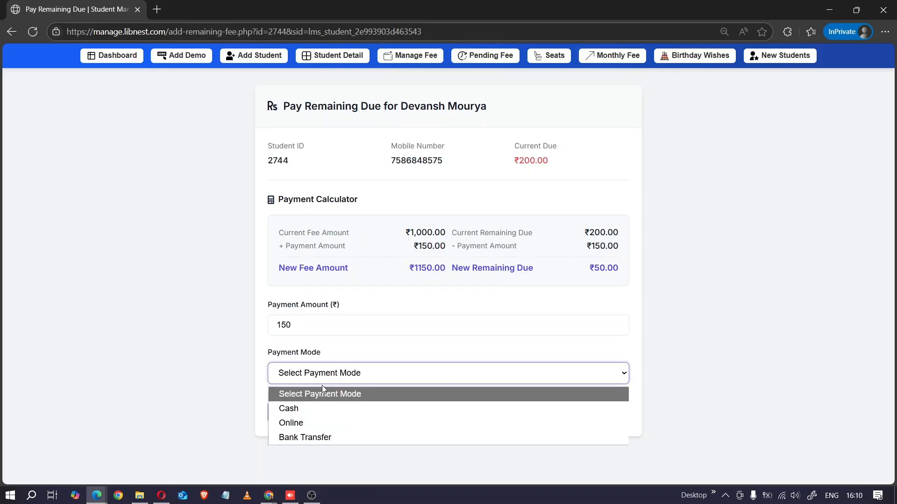
{"action": "left_click", "coordinate": [299, 414]}
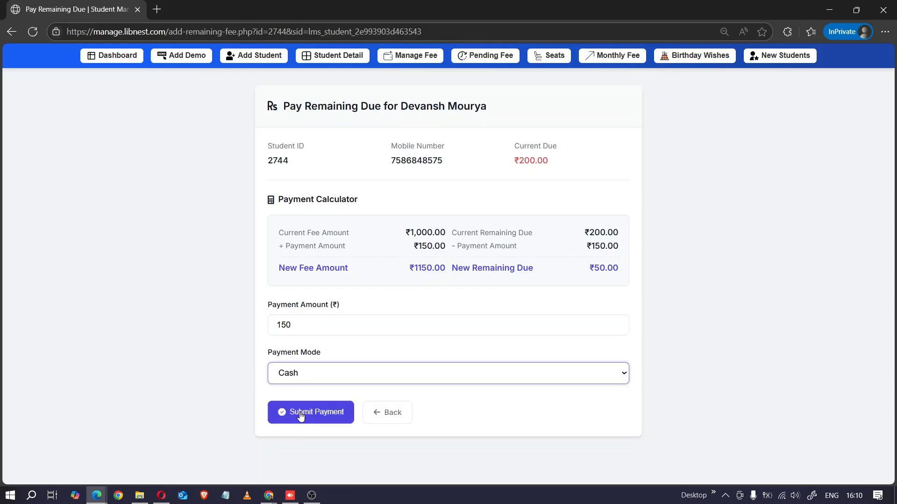
{"action": "left_click", "coordinate": [321, 411]}
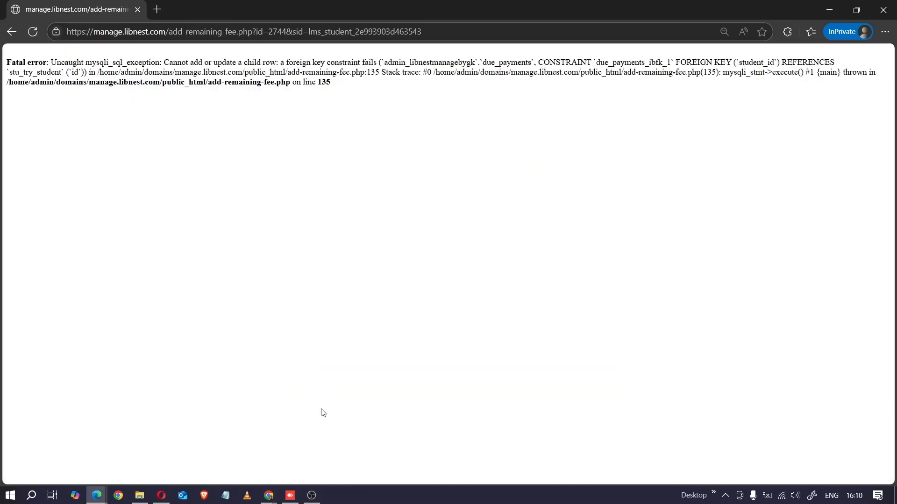
{"action": "left_click", "coordinate": [11, 32]}
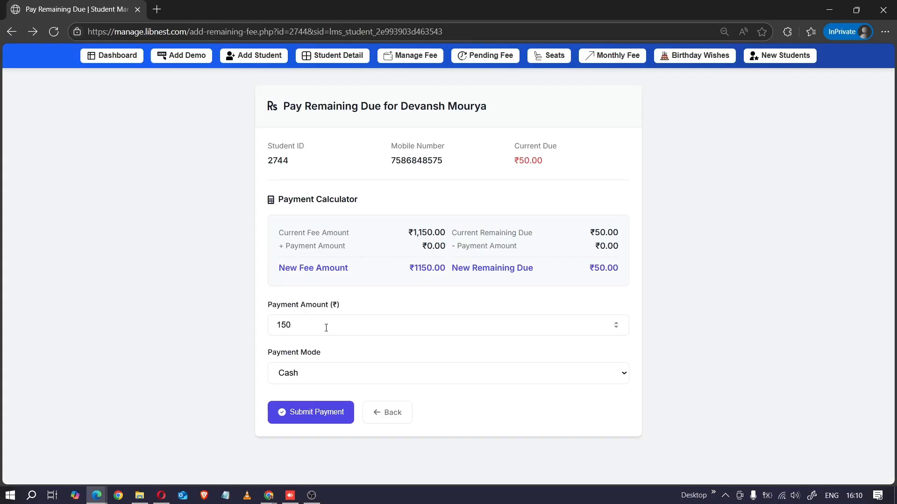
Step: Try to replace the payment amount with 200 and dismiss the alert
{"action": "left_click", "coordinate": [323, 329]}
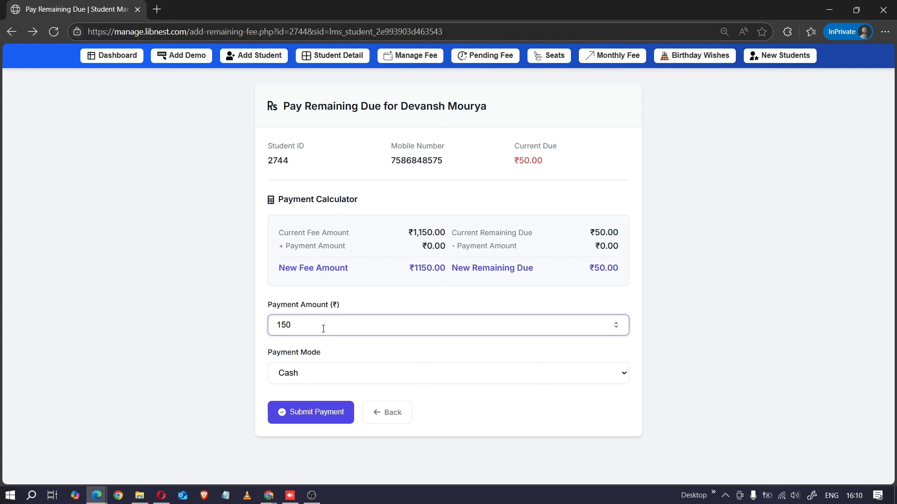
{"action": "key", "text": "BackSpace"}
{"action": "key", "text": "BackSpace"}
{"action": "key", "text": "BackSpace"}
{"action": "type", "text": "200"}
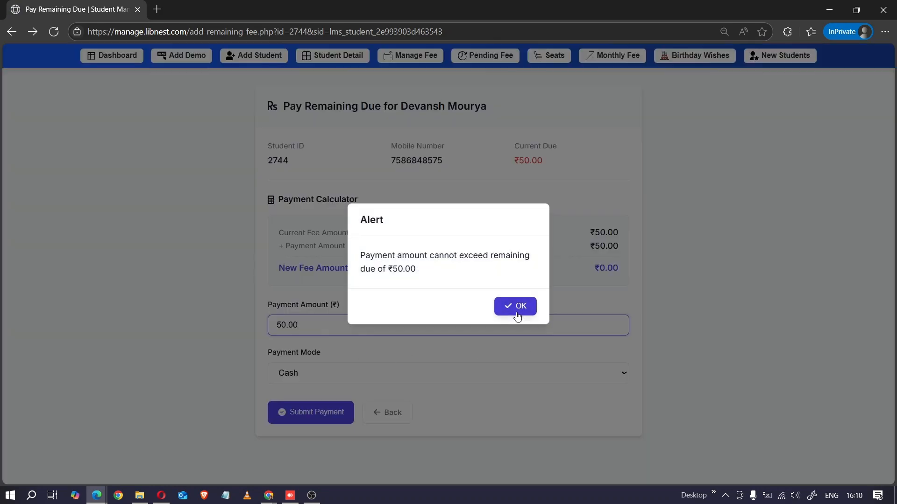
{"action": "left_click", "coordinate": [498, 306]}
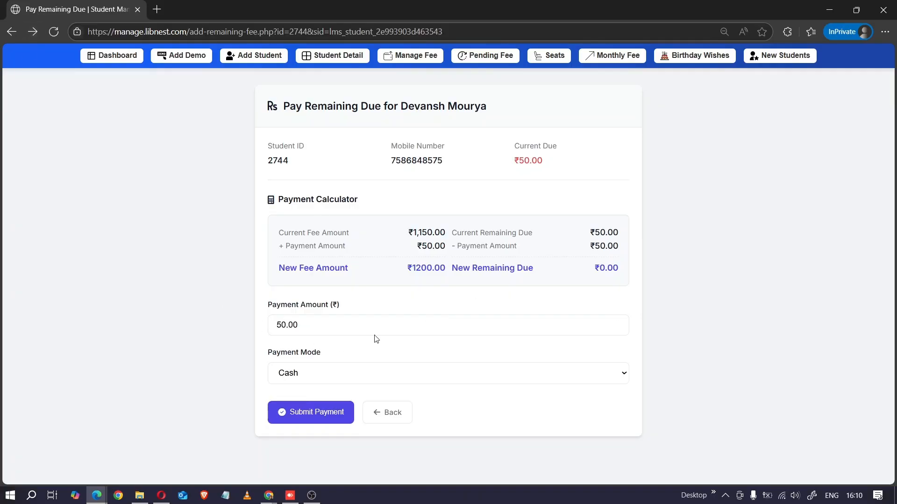
Step: Leave the payment form, check the paying student's row under Students with Due Fees on the dashboard and reopen the full dues list
{"action": "left_click", "coordinate": [17, 32]}
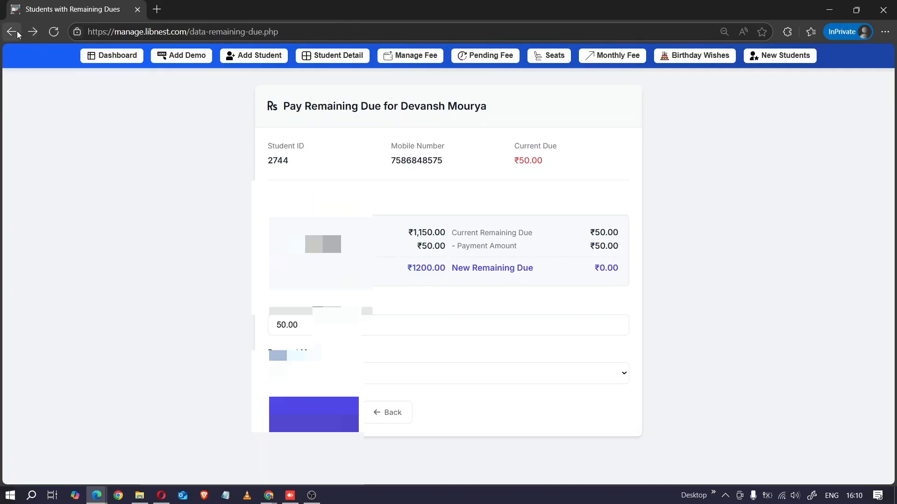
{"action": "left_click", "coordinate": [122, 64]}
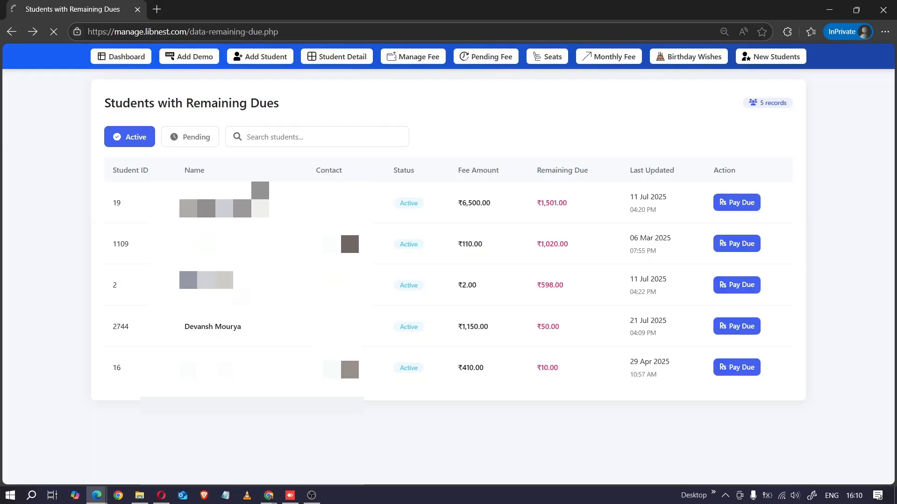
{"action": "scroll", "coordinate": [646, 346], "scroll_direction": "down", "scroll_amount": 15}
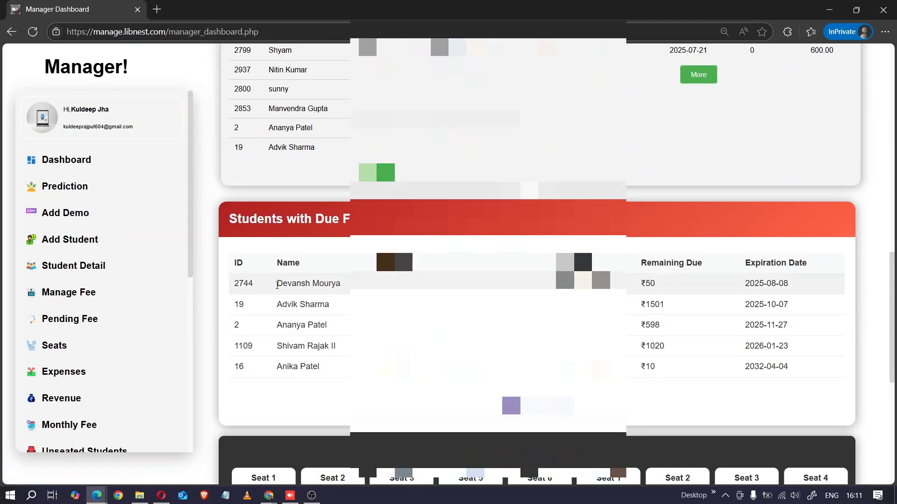
{"action": "mouse_move", "coordinate": [277, 284]}
{"action": "left_mouse_down"}
{"action": "mouse_move", "coordinate": [674, 300]}
{"action": "mouse_move", "coordinate": [699, 279]}
{"action": "mouse_move", "coordinate": [800, 282]}
{"action": "left_mouse_up"}
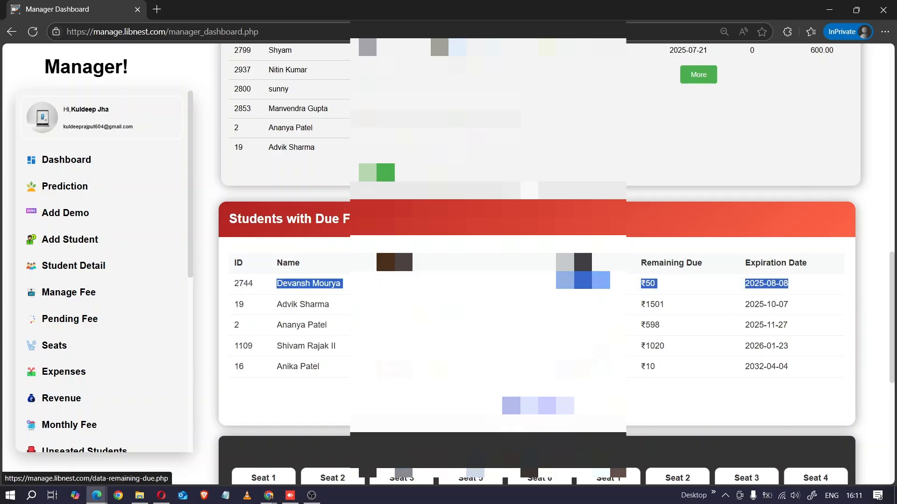
{"action": "left_click", "coordinate": [523, 407]}
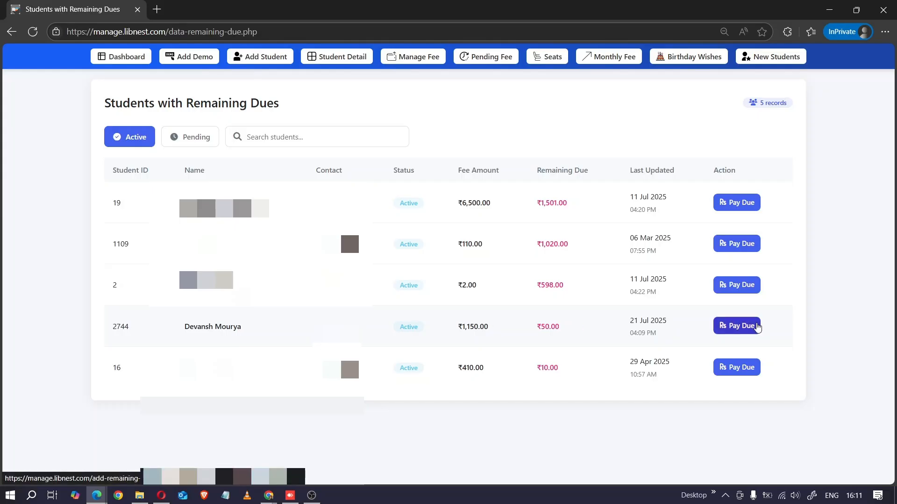
Step: Open the remaining due payment form from the fourth row, try a payment amount of 500 and settle on 50.00
{"action": "left_click", "coordinate": [755, 327]}
{"action": "left_click", "coordinate": [335, 334]}
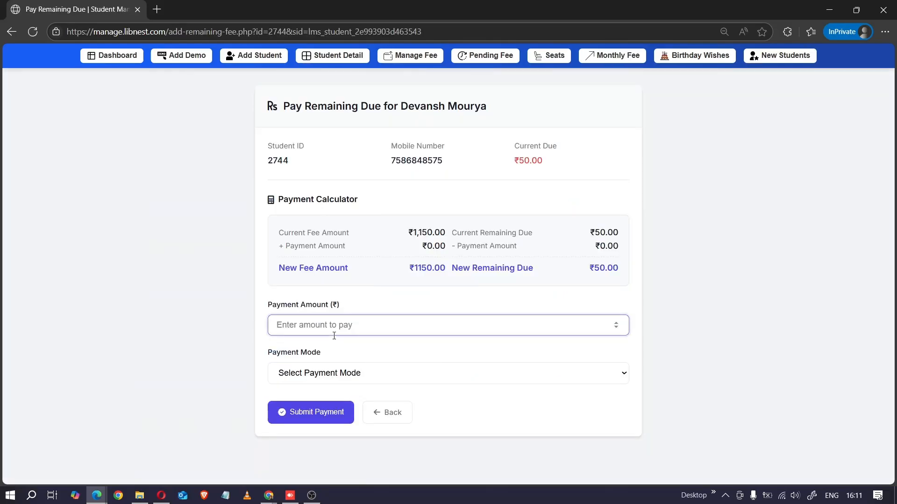
{"action": "type", "text": "50"}
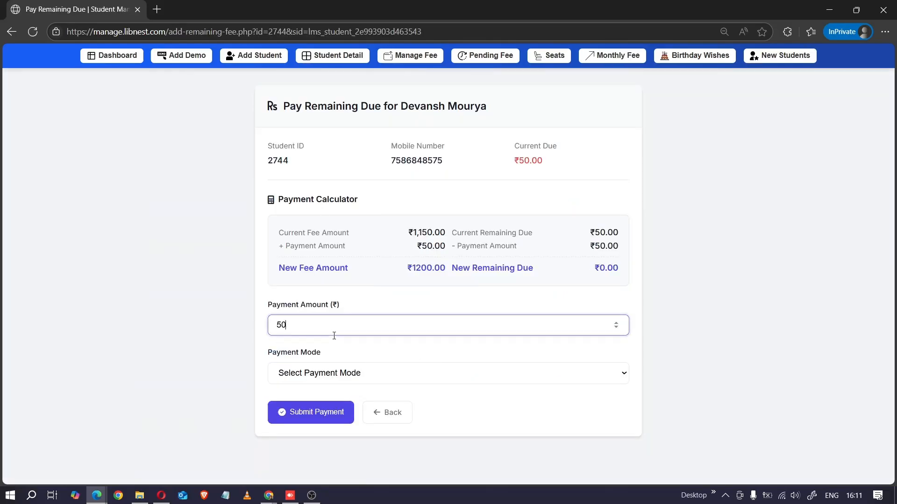
{"action": "key", "text": "BackSpace"}
{"action": "type", "text": "00"}
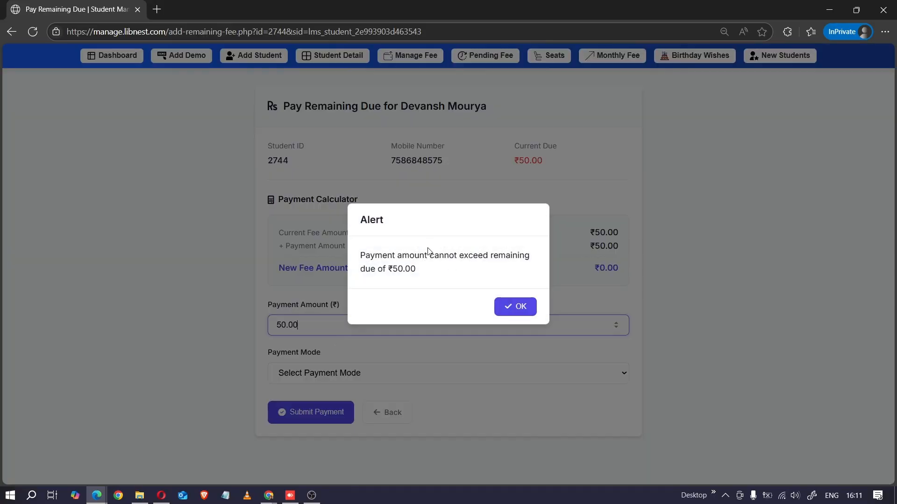
{"action": "left_click", "coordinate": [531, 312]}
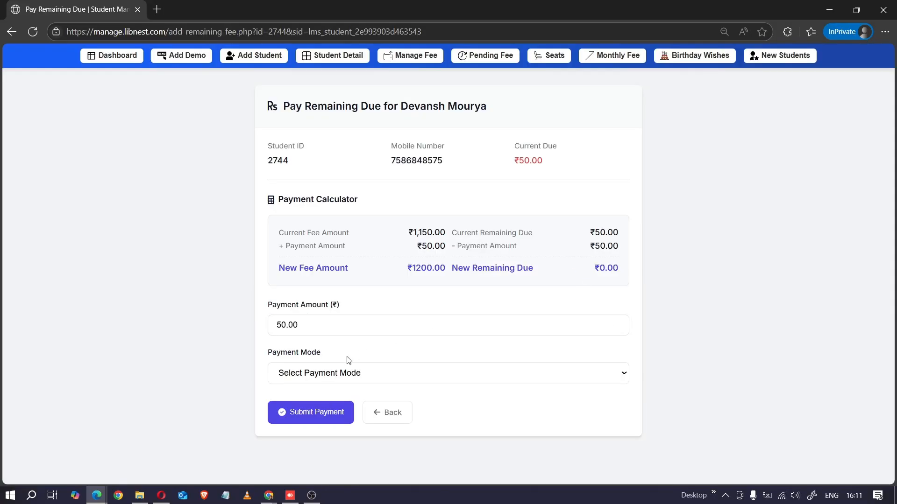
Step: Set the payment mode to Online, submit the payment, go back to the form and acknowledge the notice
{"action": "left_click", "coordinate": [326, 373]}
{"action": "left_click", "coordinate": [304, 425]}
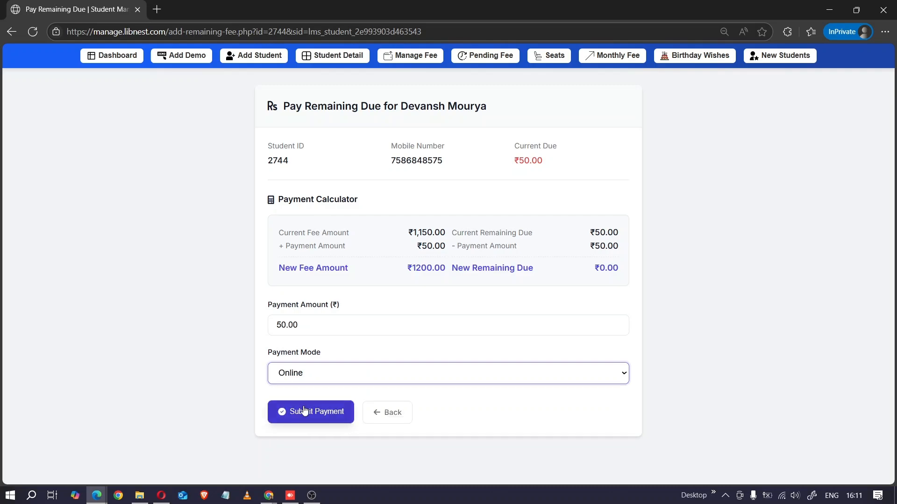
{"action": "left_click", "coordinate": [303, 410]}
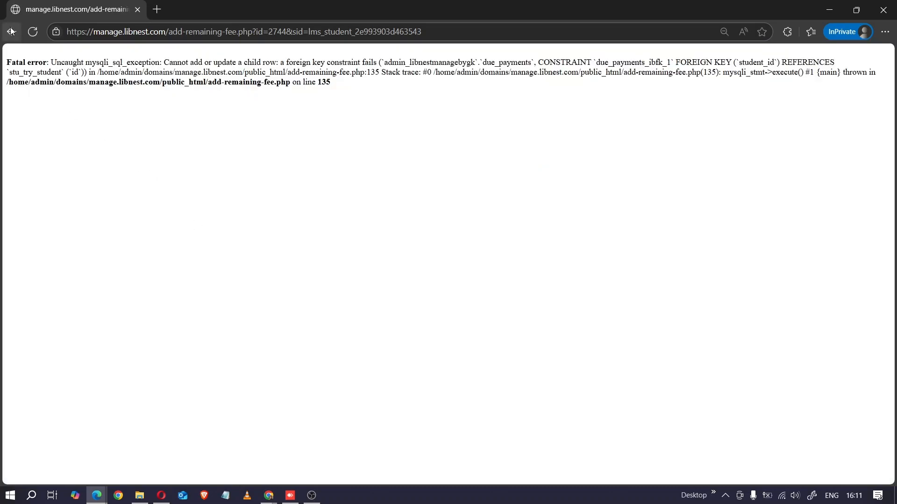
{"action": "left_click", "coordinate": [12, 31]}
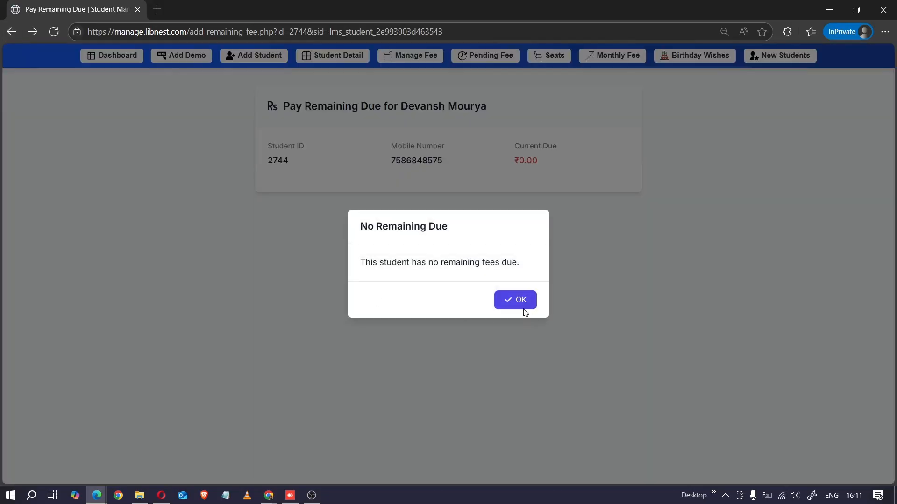
{"action": "left_click", "coordinate": [523, 307]}
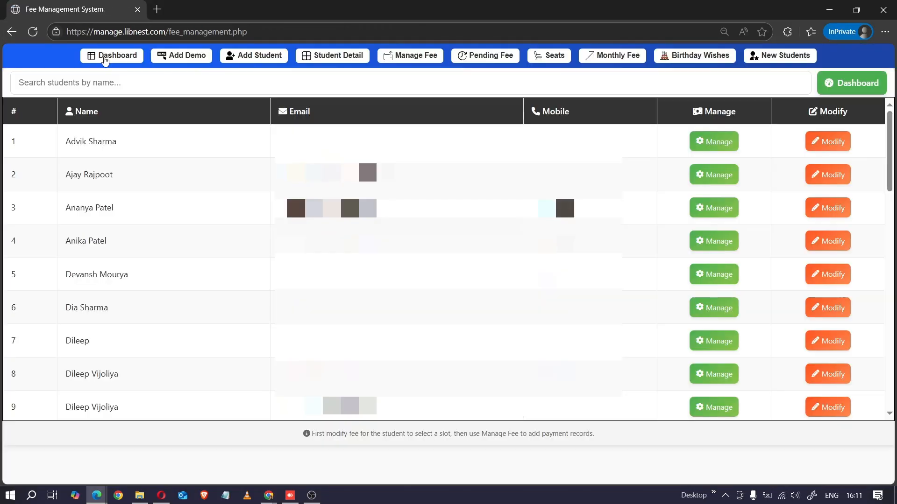
Step: Check the Students with Due Fees table on the dashboard and the full list of remaining dues, and return to the dashboard
{"action": "left_click", "coordinate": [105, 60]}
{"action": "scroll", "coordinate": [229, 283], "scroll_direction": "down", "scroll_amount": 1}
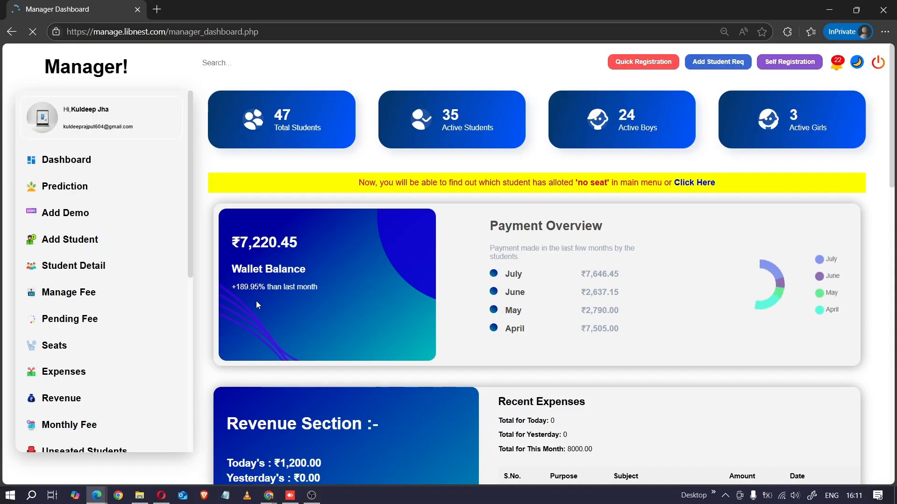
{"action": "scroll", "coordinate": [256, 305], "scroll_direction": "down", "scroll_amount": 15}
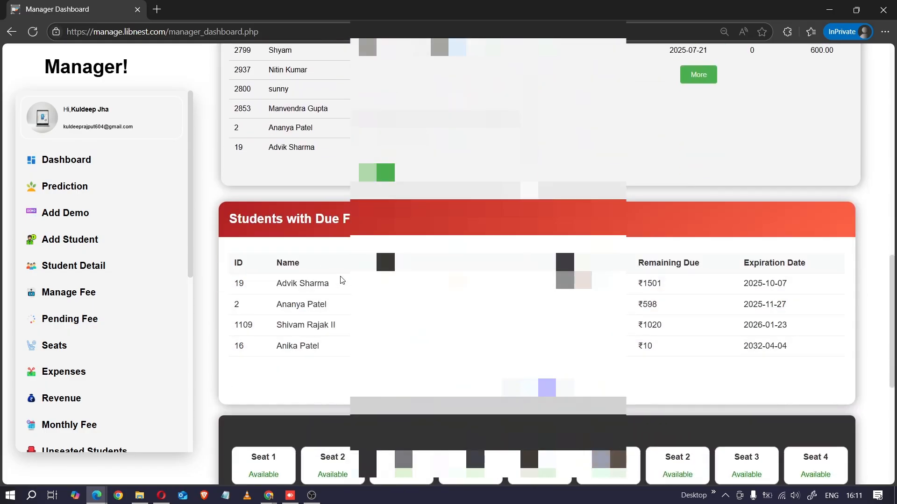
{"action": "left_click", "coordinate": [343, 280]}
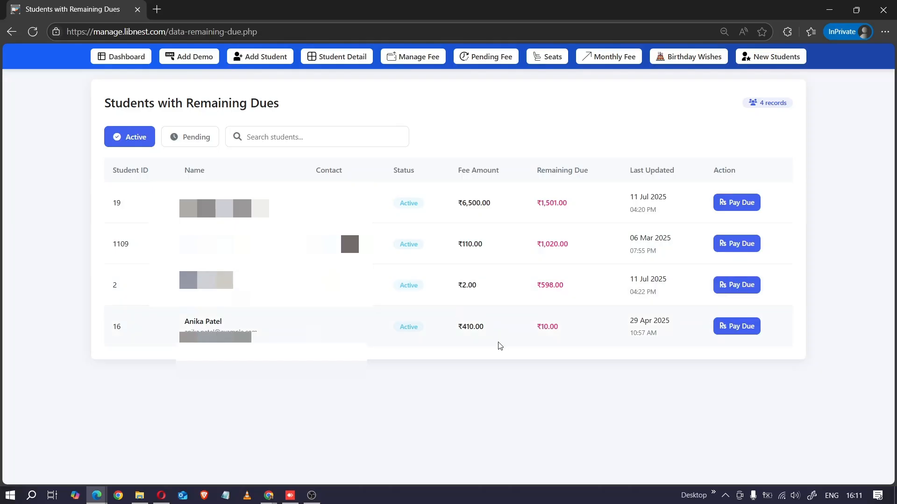
{"action": "left_click", "coordinate": [105, 57]}
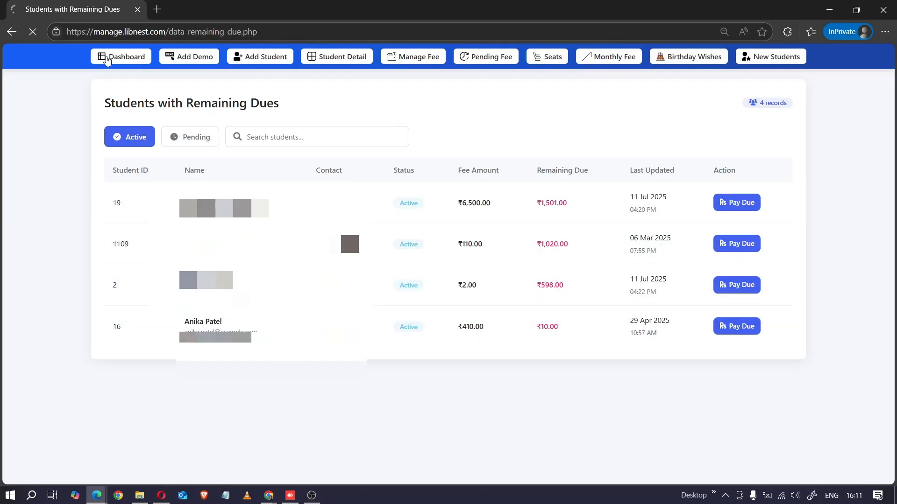